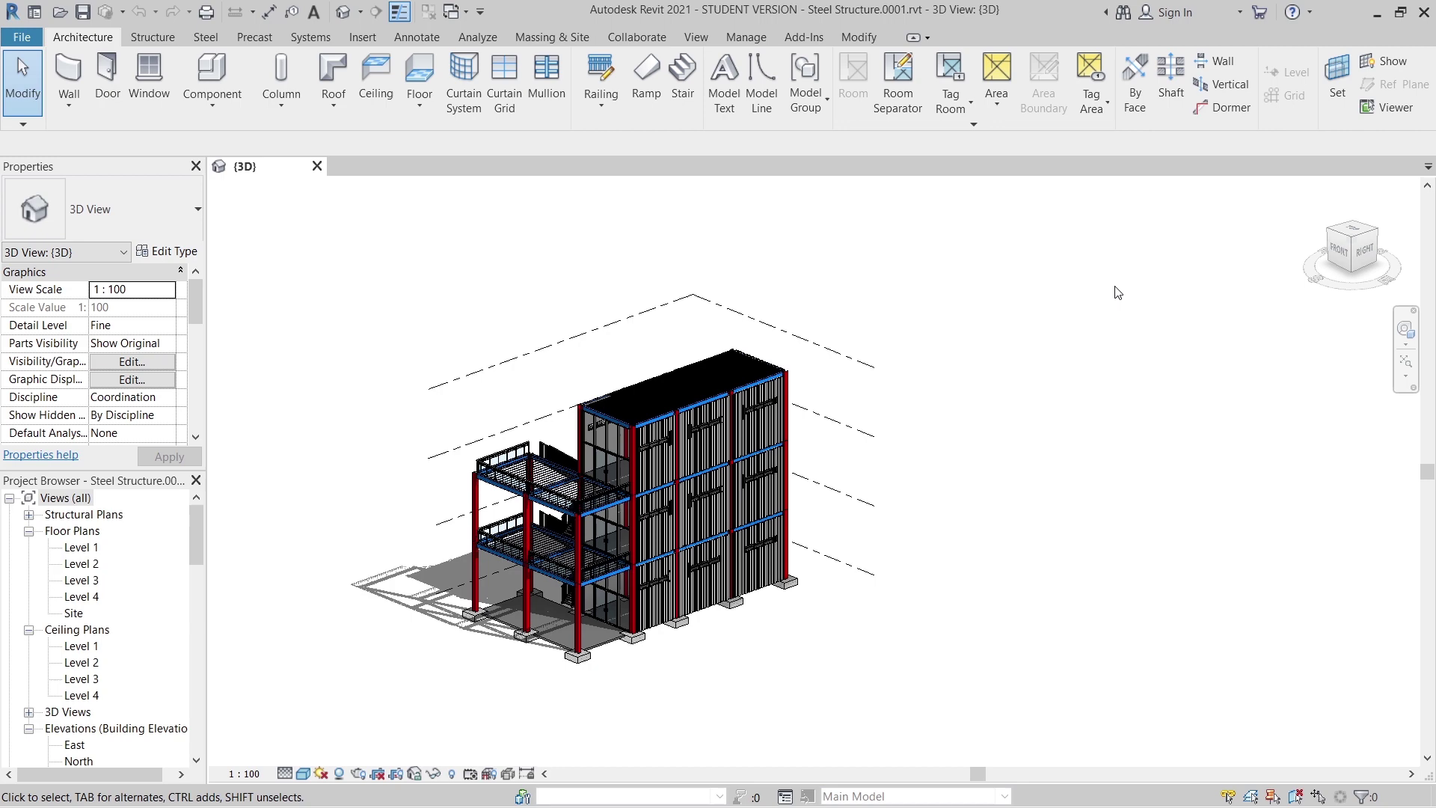
scroll(819, 612, down, 1)
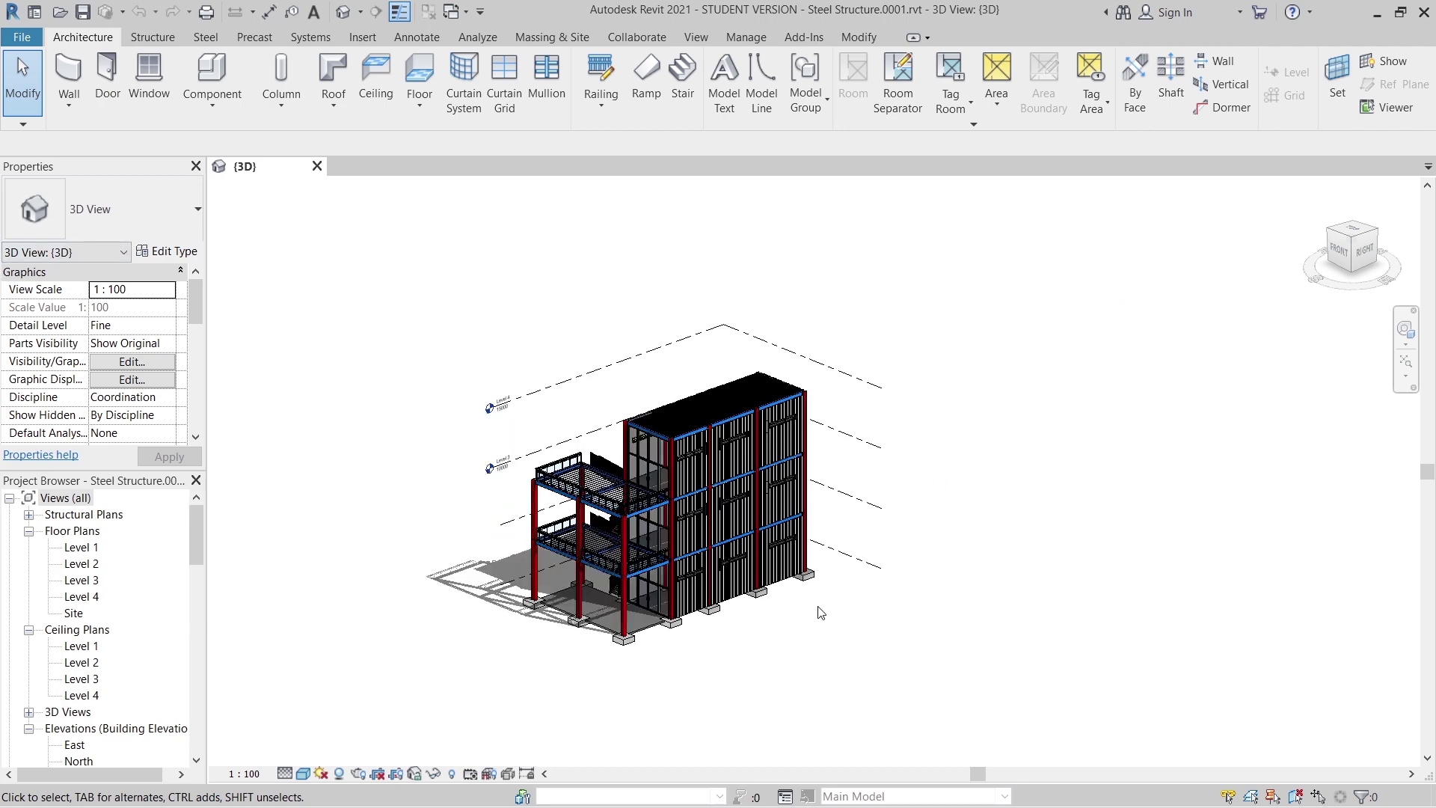
- Duplicate the {3D} view from the Project Browser's 3D Views list to create {3D} Copy 1
middle_drag(819, 612, 650, 539)
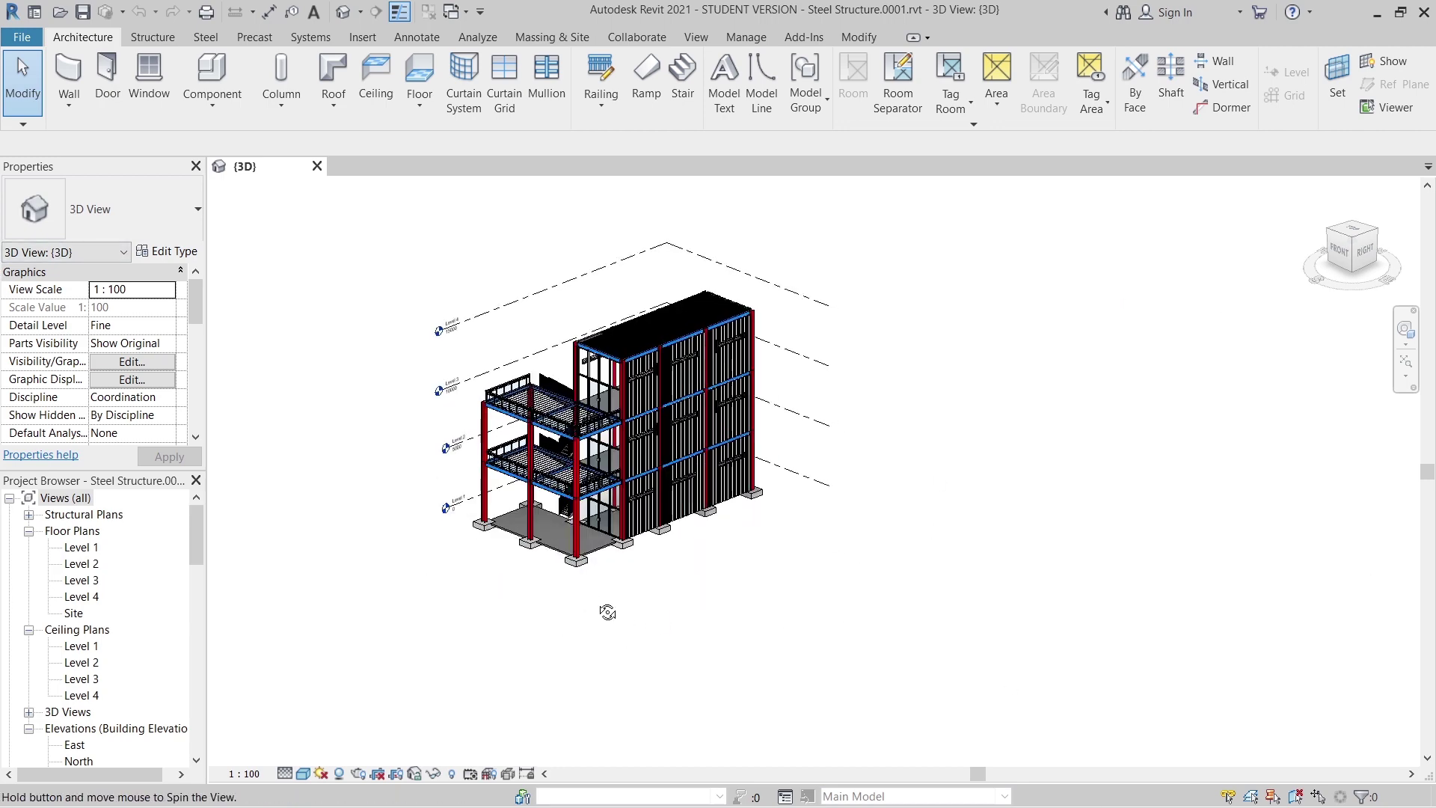
middle_drag(628, 606, 589, 588)
scroll(589, 588, up, 2)
middle_drag(595, 483, 629, 426)
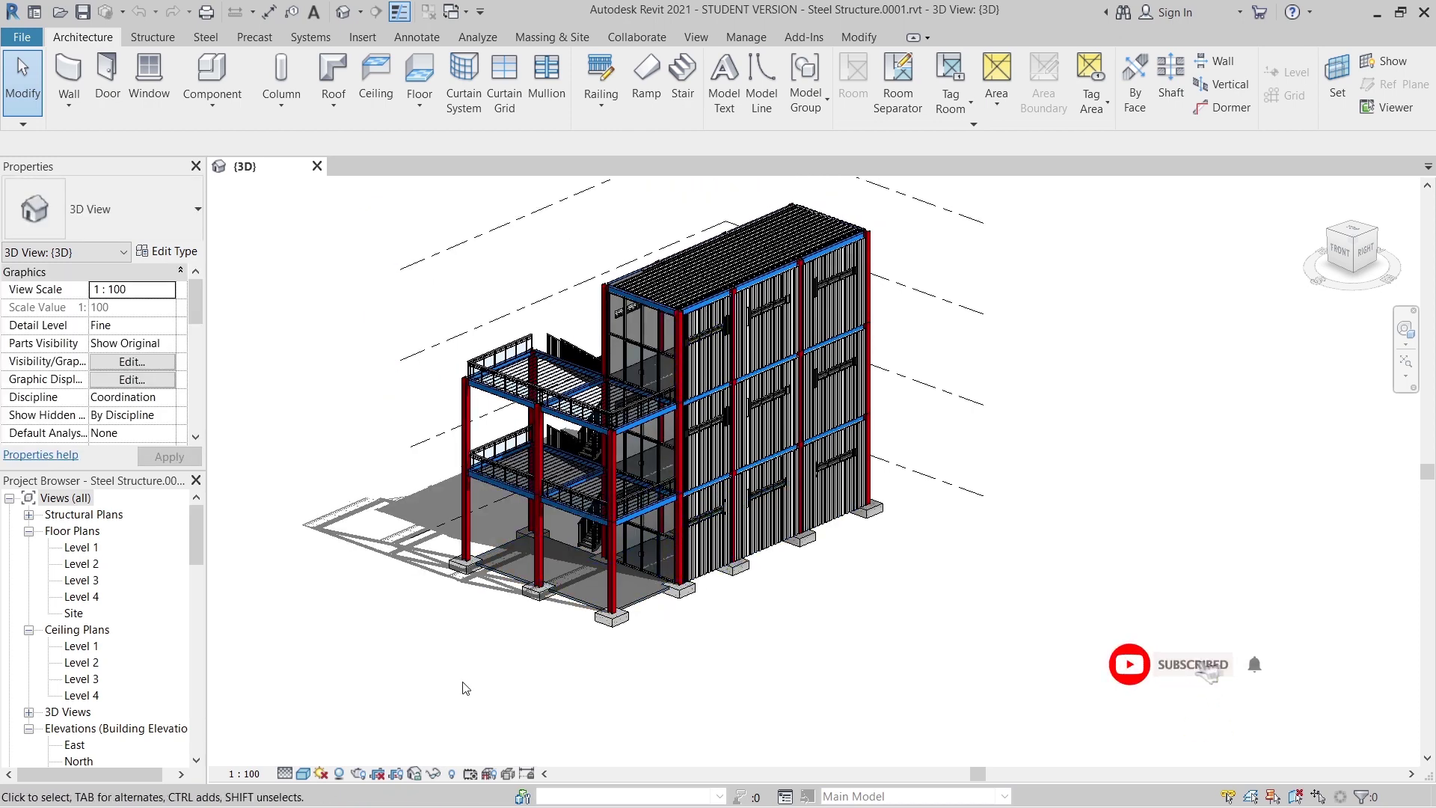
shift+middle_drag(528, 673, 514, 703)
scroll(628, 539, up, 2)
scroll(673, 561, down, 1)
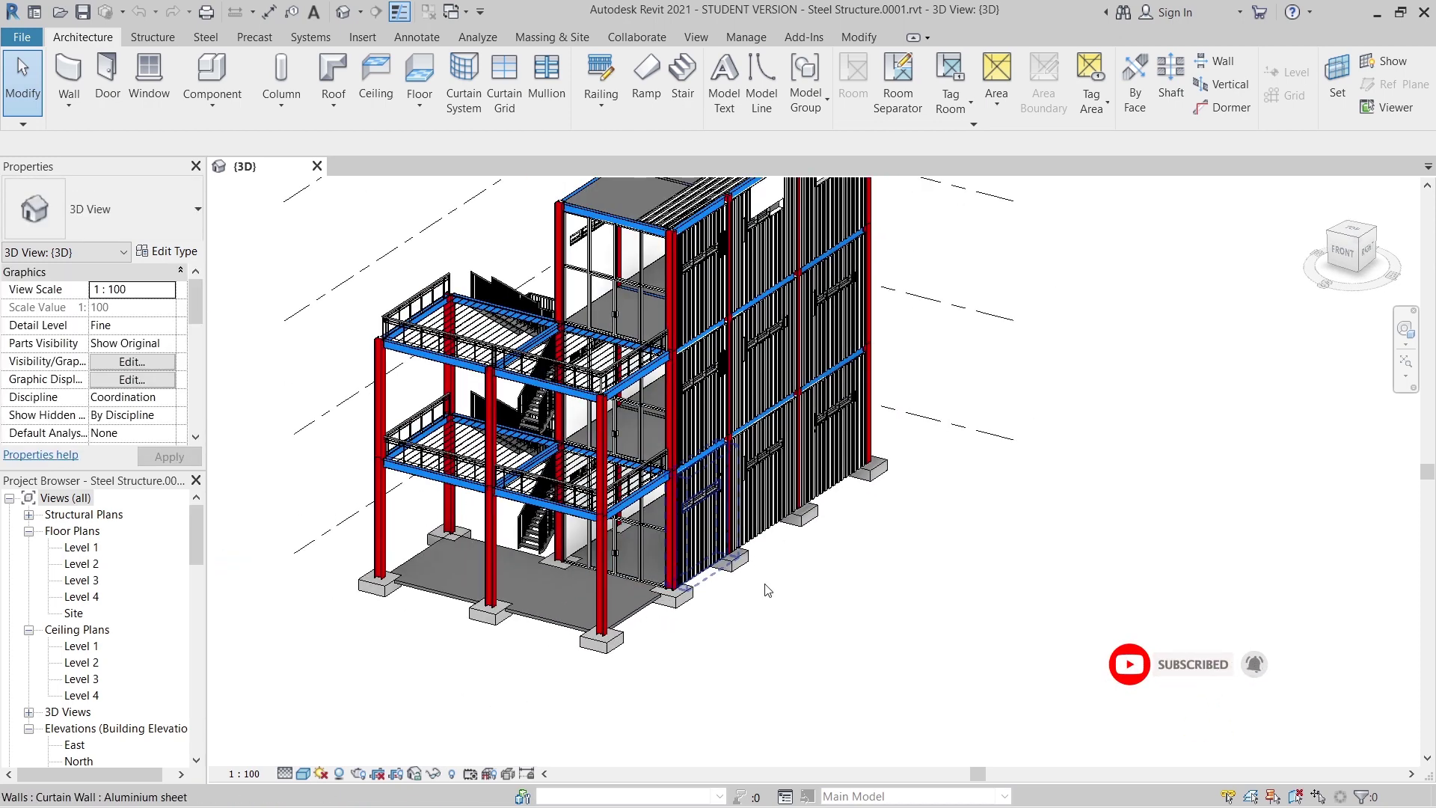
scroll(764, 628, down, 1)
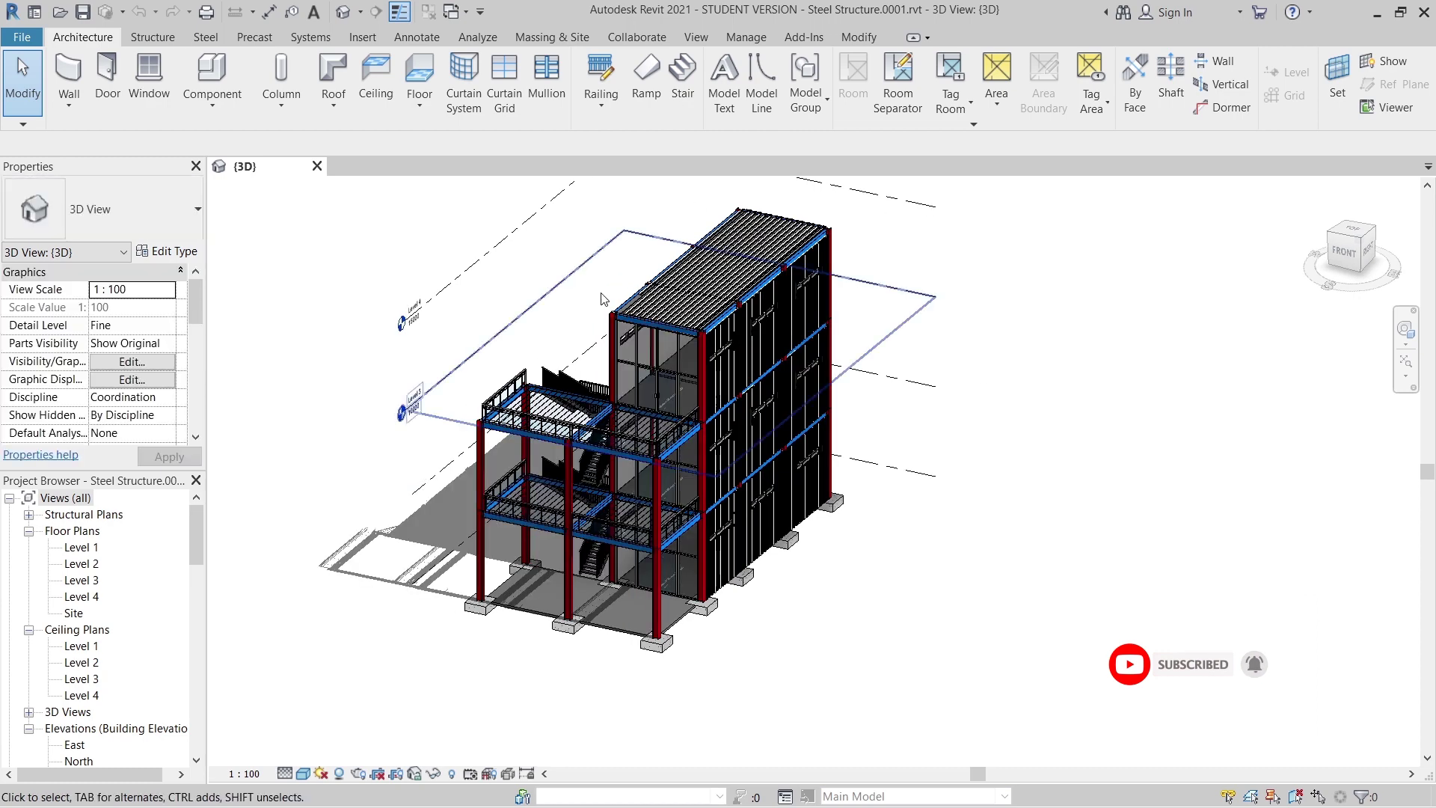
mouse_move(774, 643)
shift+middle_down()
mouse_move(796, 586)
mouse_move(775, 561)
shift+middle_up()
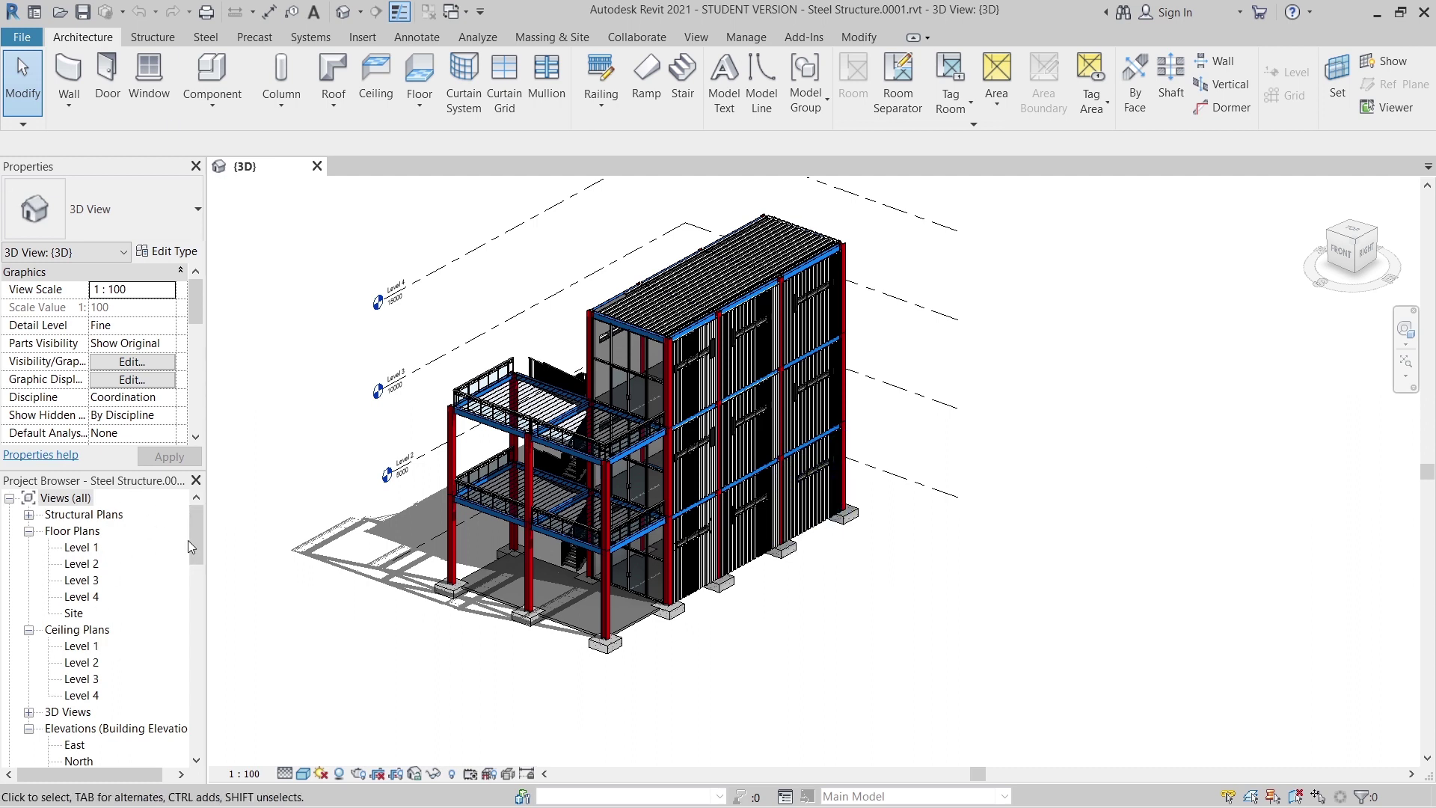
drag(194, 542, 194, 572)
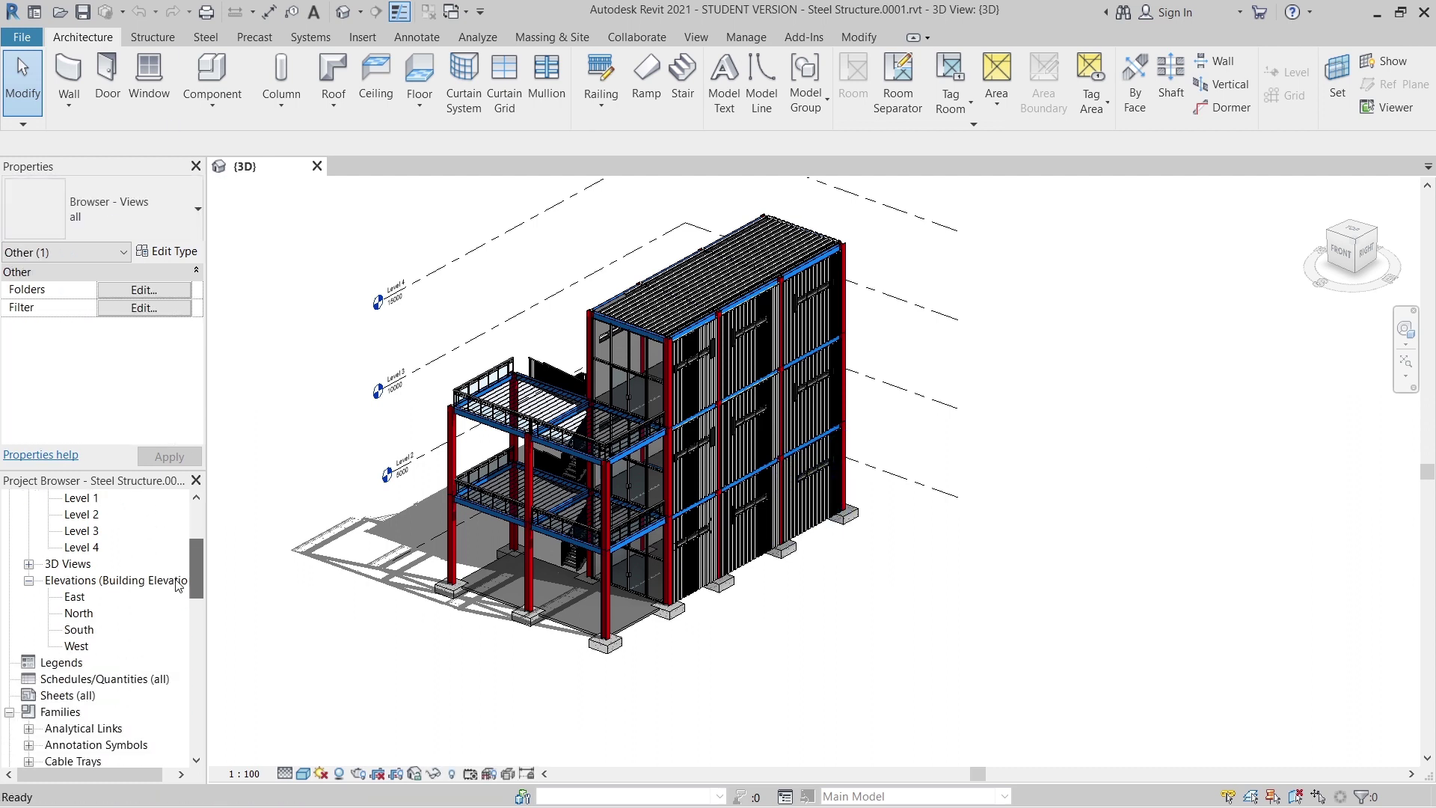
click(29, 565)
click(77, 580)
right_click(80, 581)
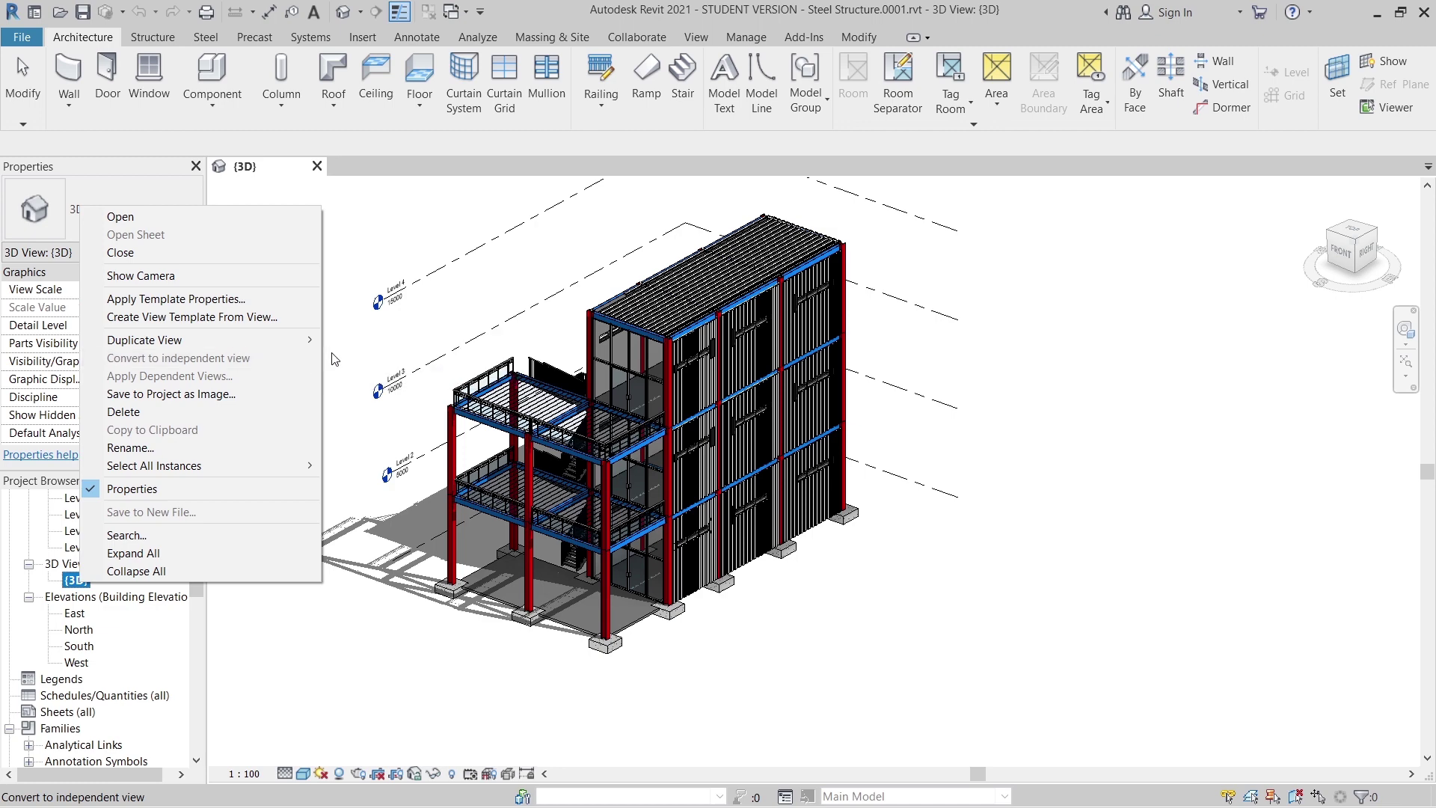
click(375, 356)
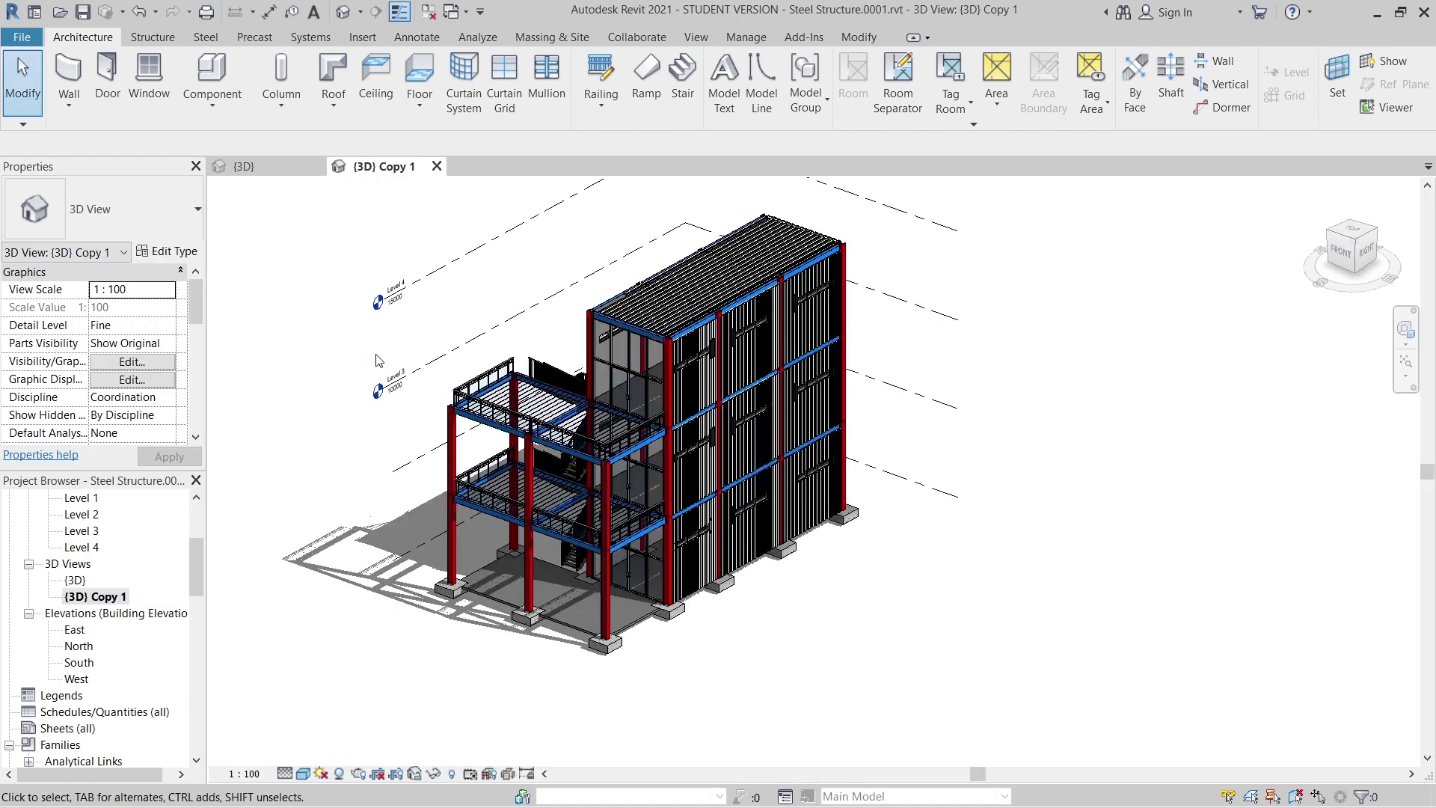
- Tile the {3D} and {3D} Copy 1 windows side by side with WT, making the copy active
key(w)
key(t)
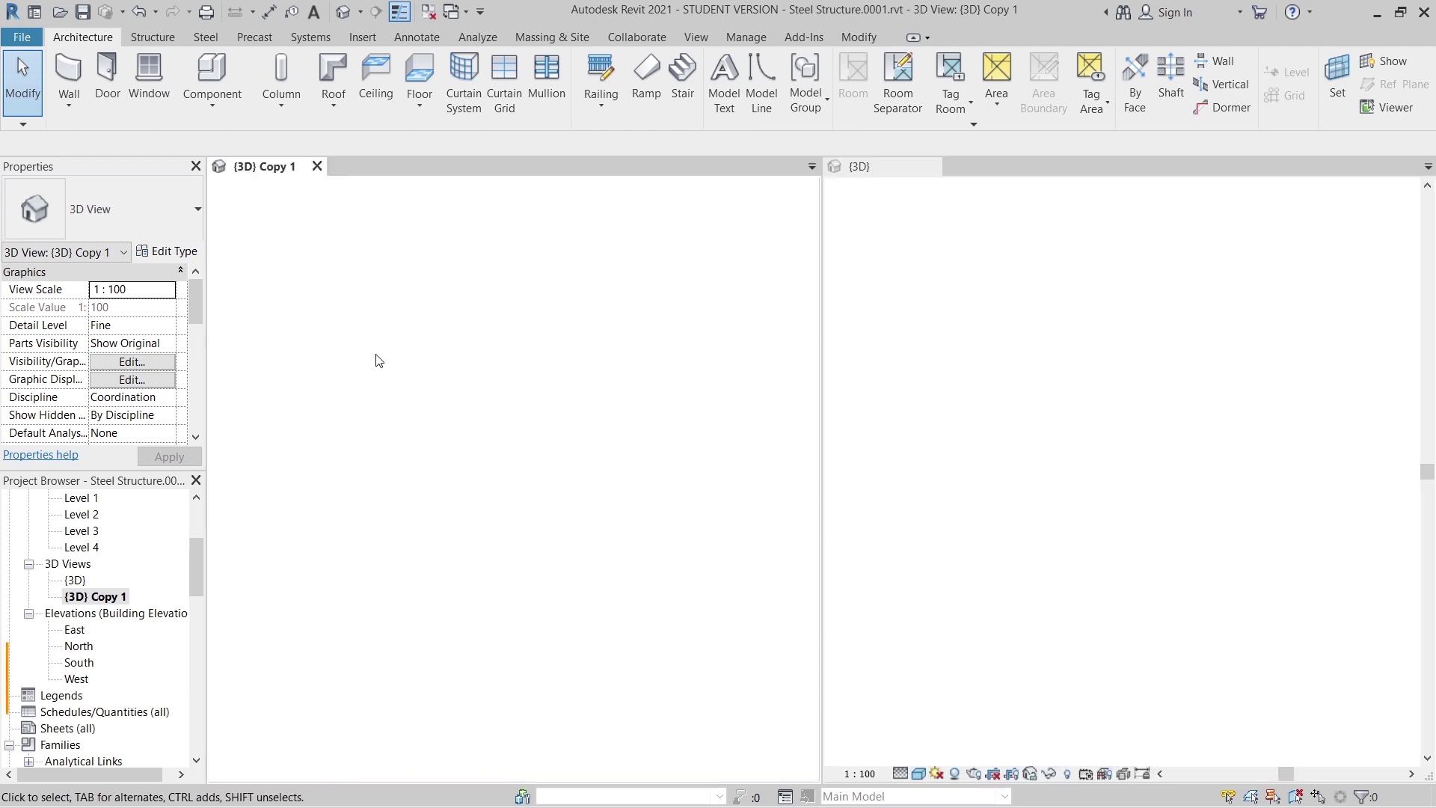
scroll(684, 658, down, 3)
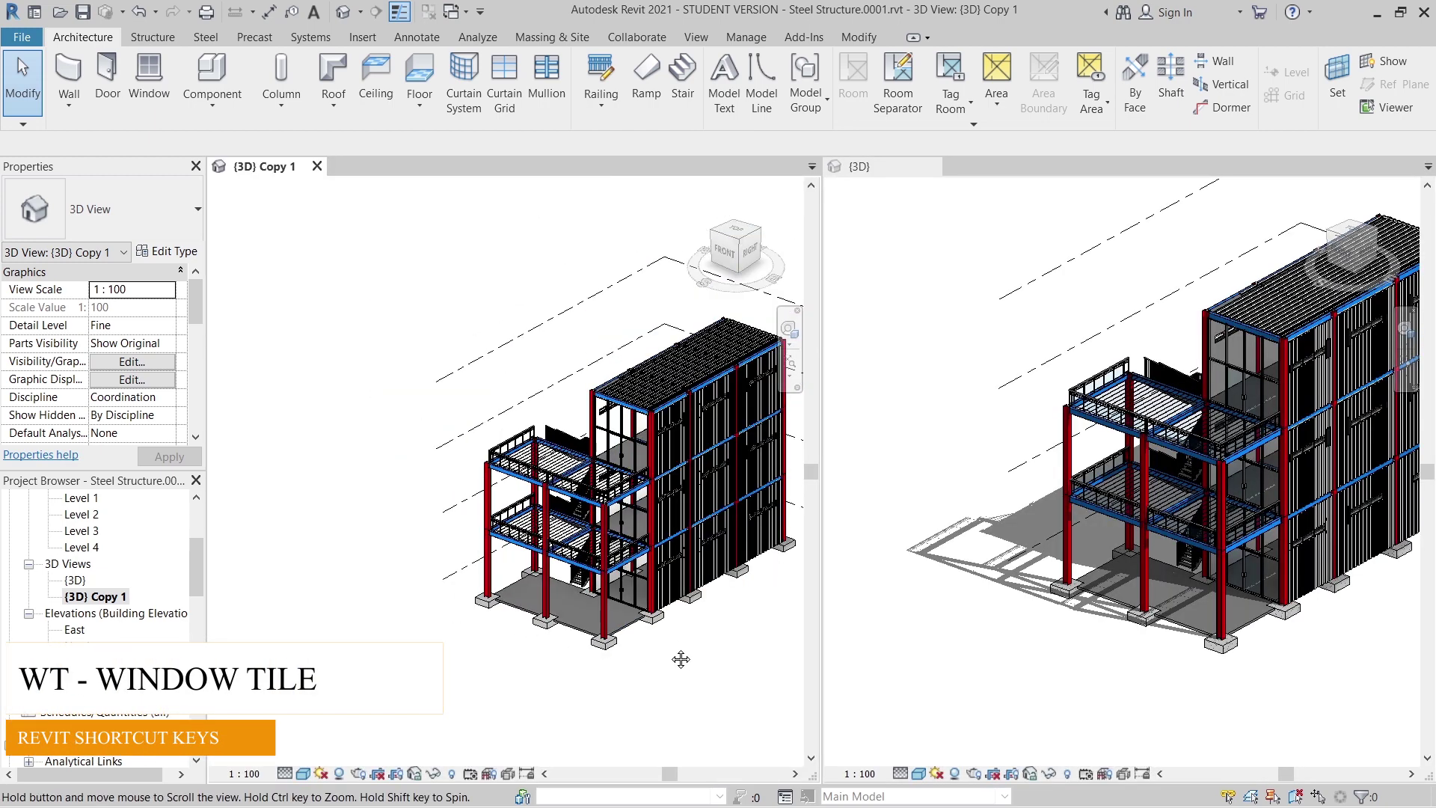
click(995, 679)
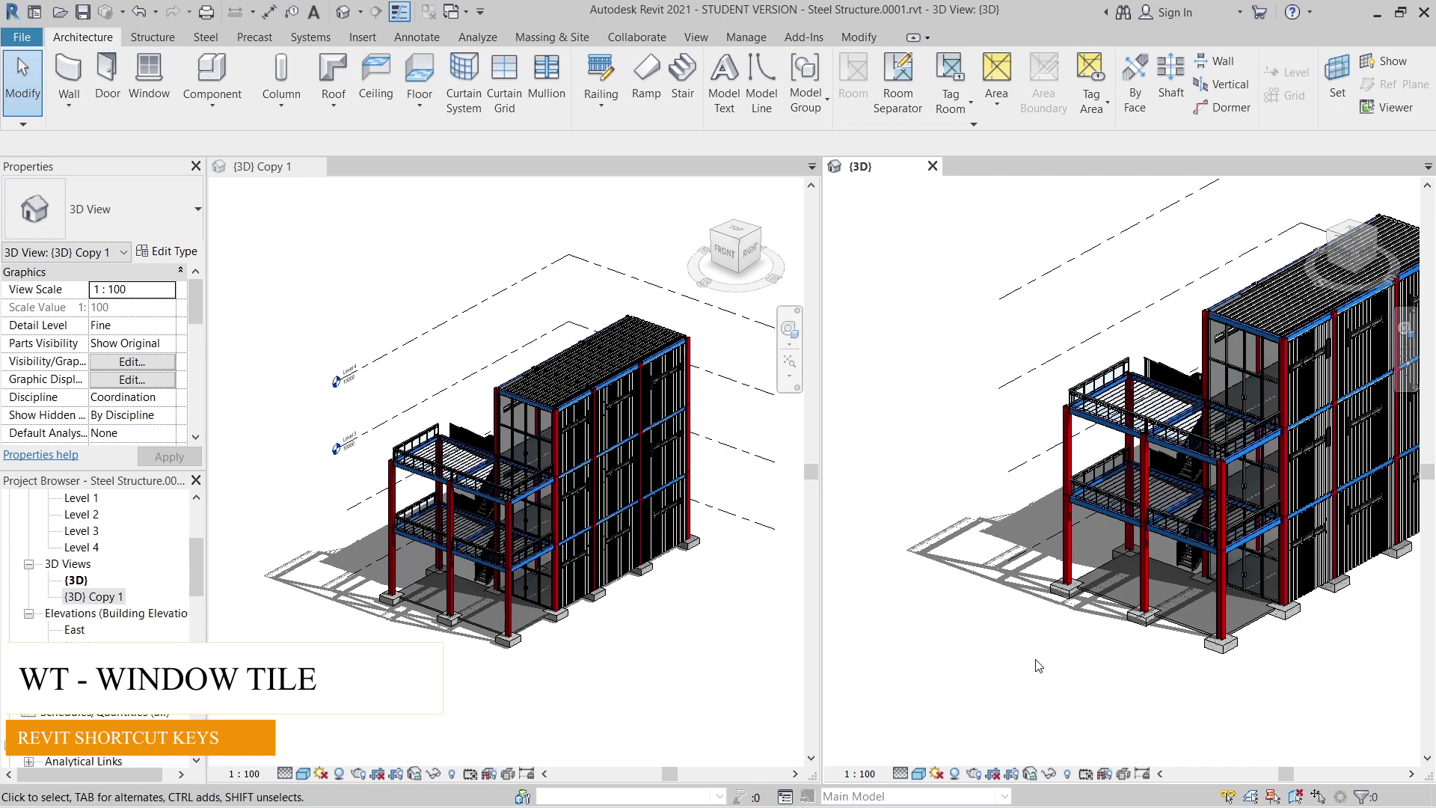
middle_drag(995, 678, 932, 695)
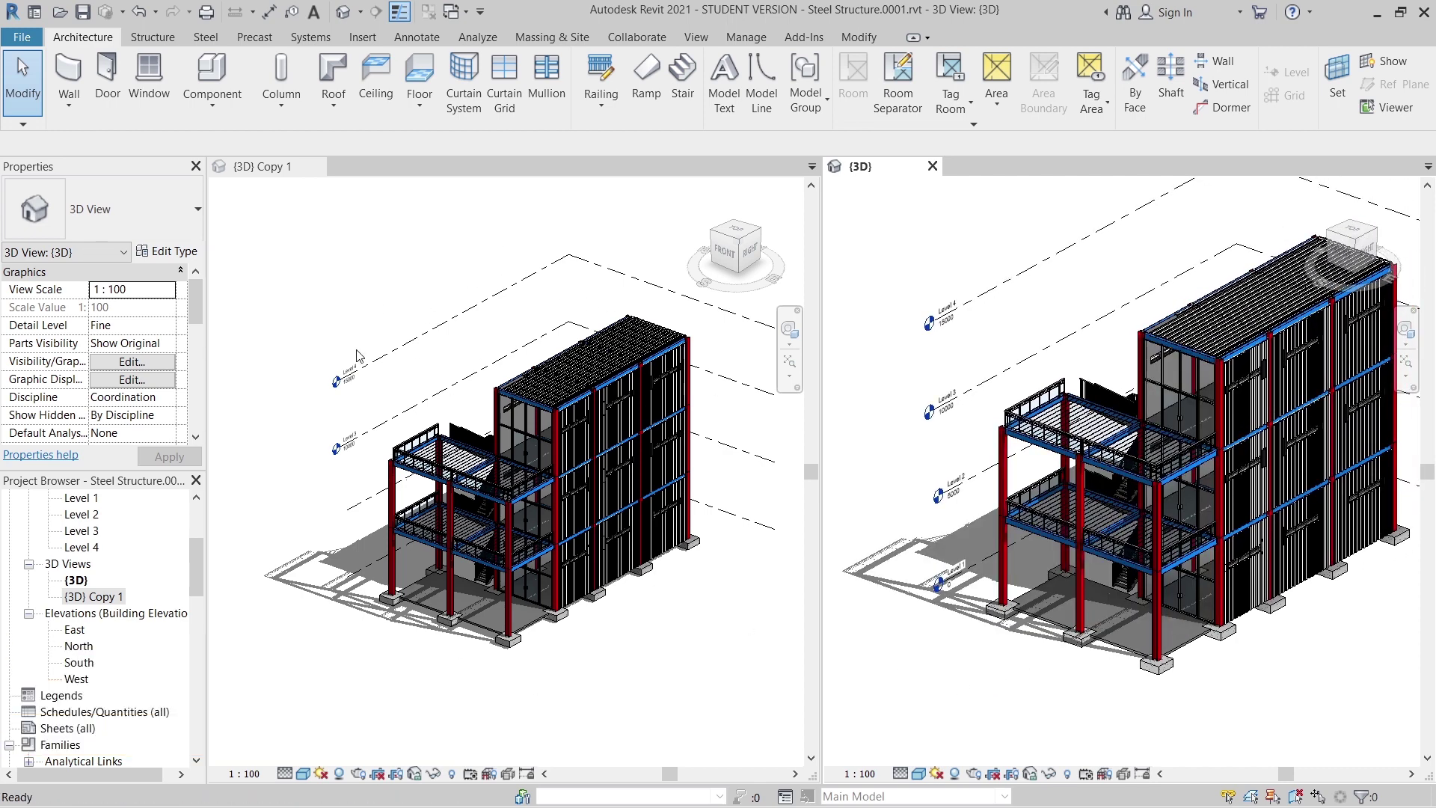
click(356, 292)
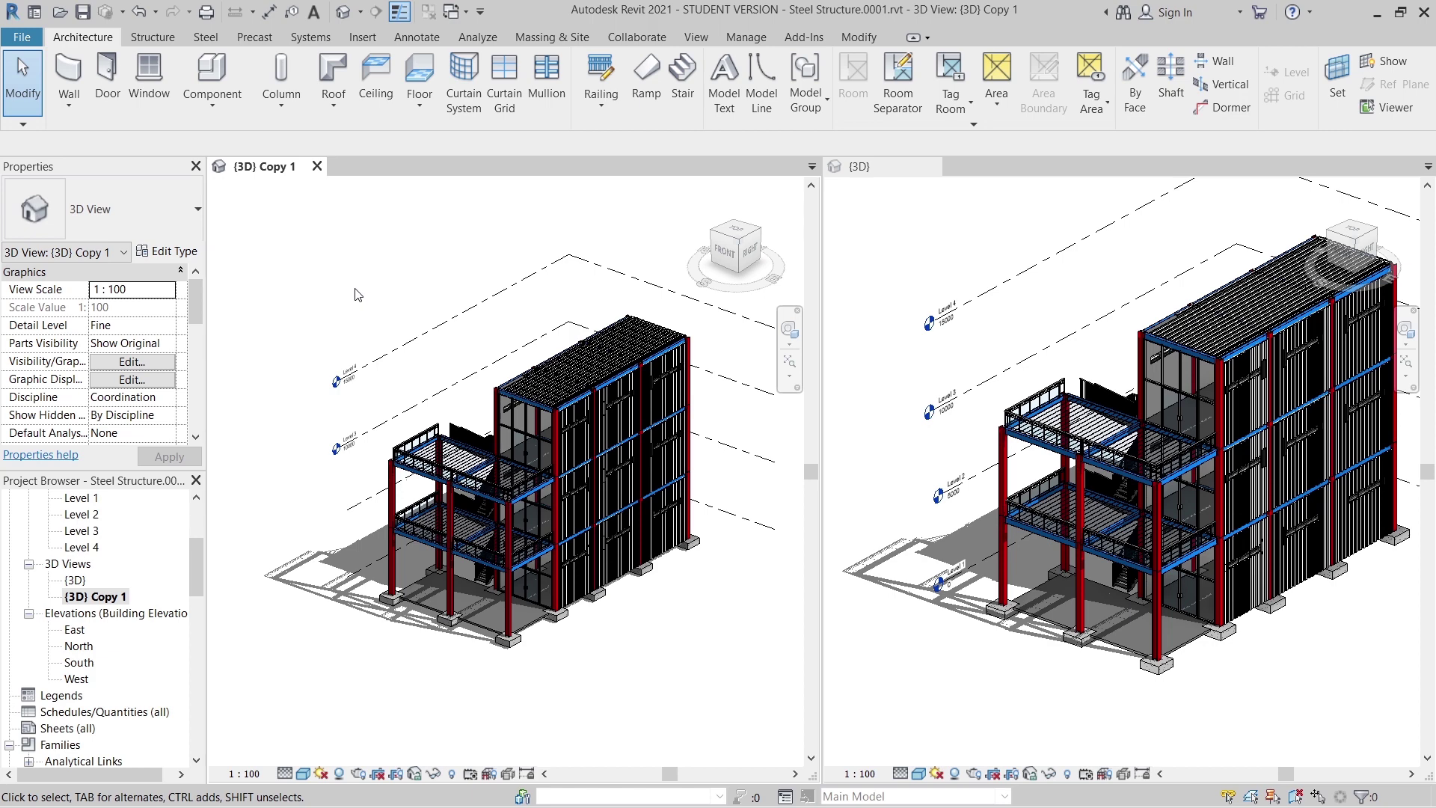
- Select and uncheck all model categories in {3D} Copy 1's Visibility/Graphic Overrides (VG), then apply
key(v)
key(g)
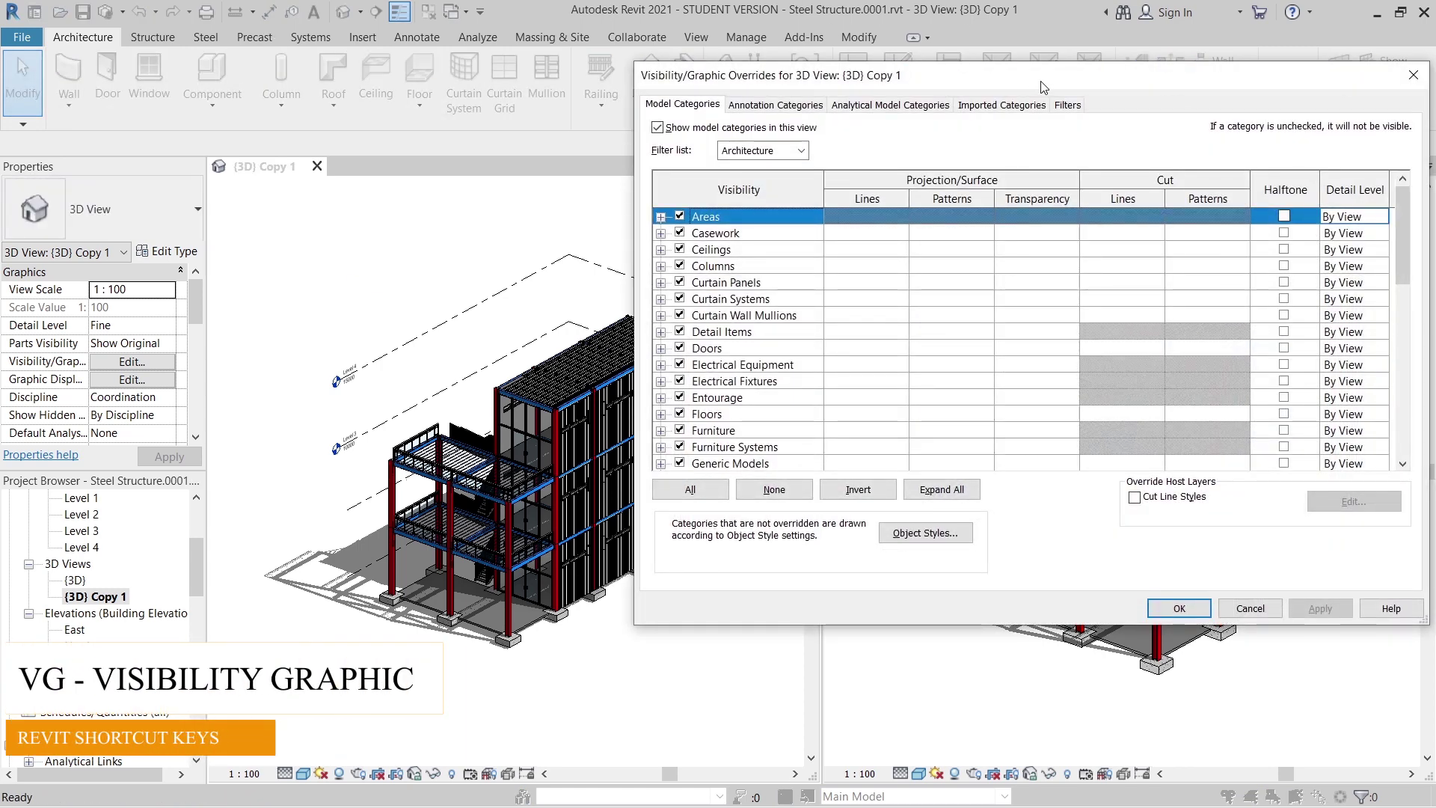
drag(1041, 86, 672, 79)
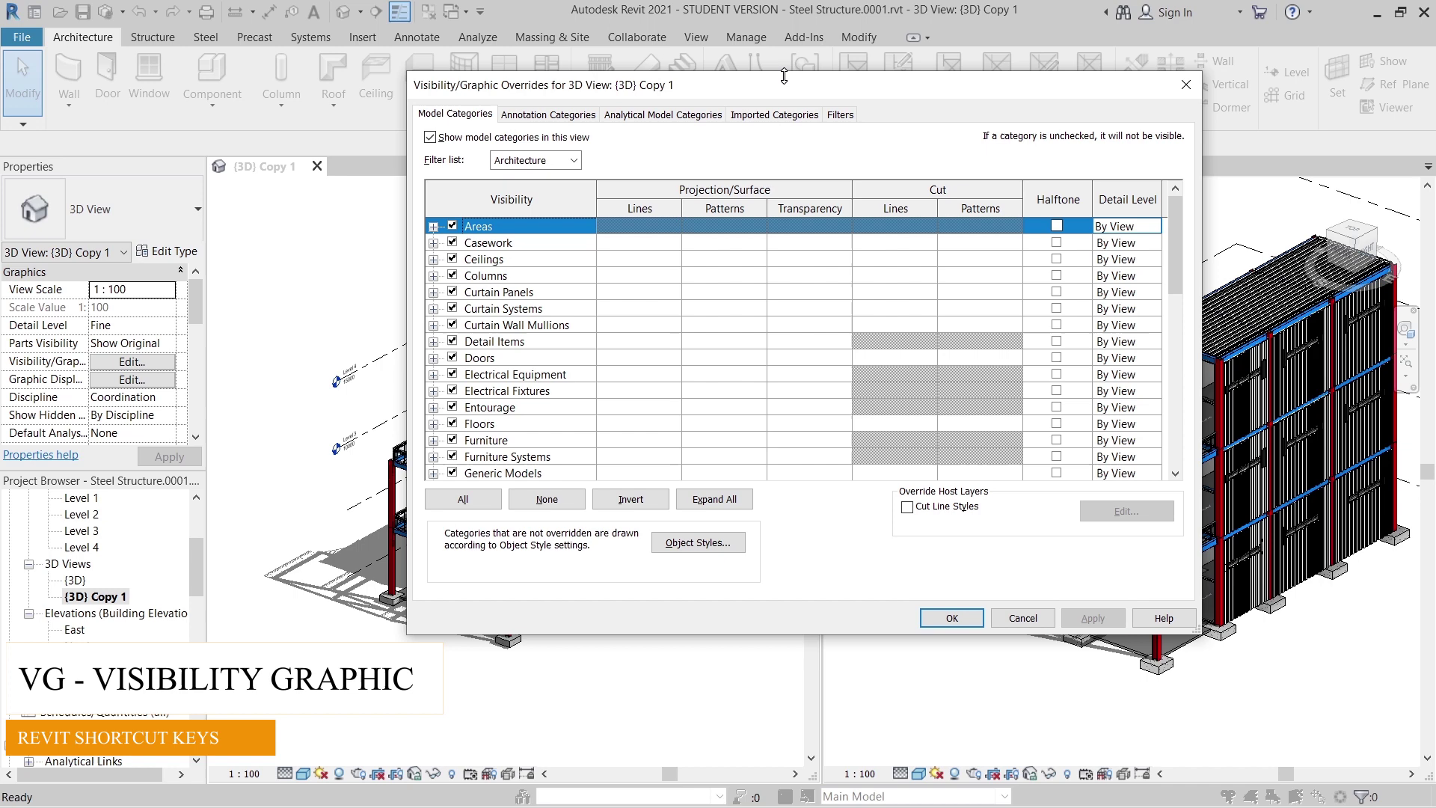
drag(784, 76, 661, 78)
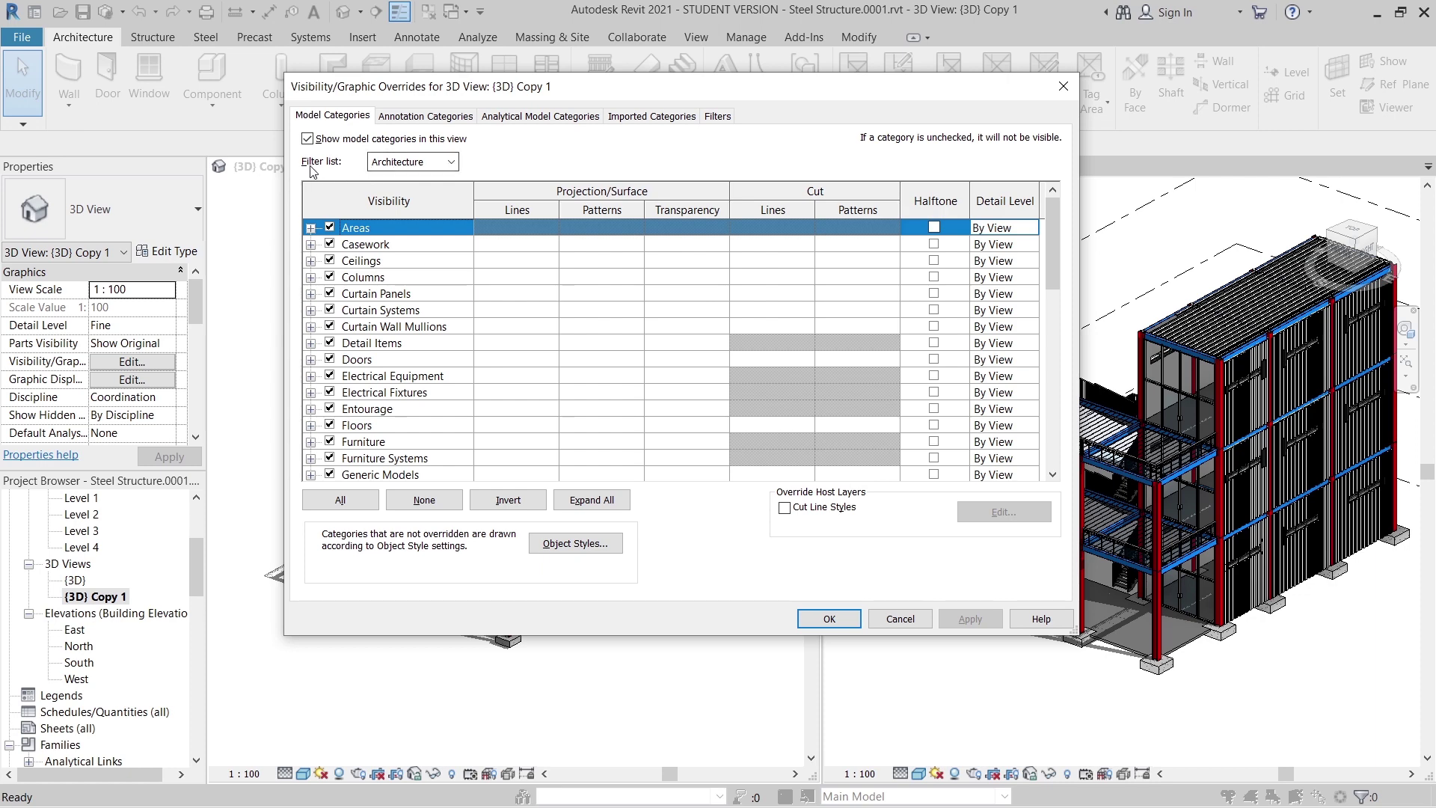
click(380, 164)
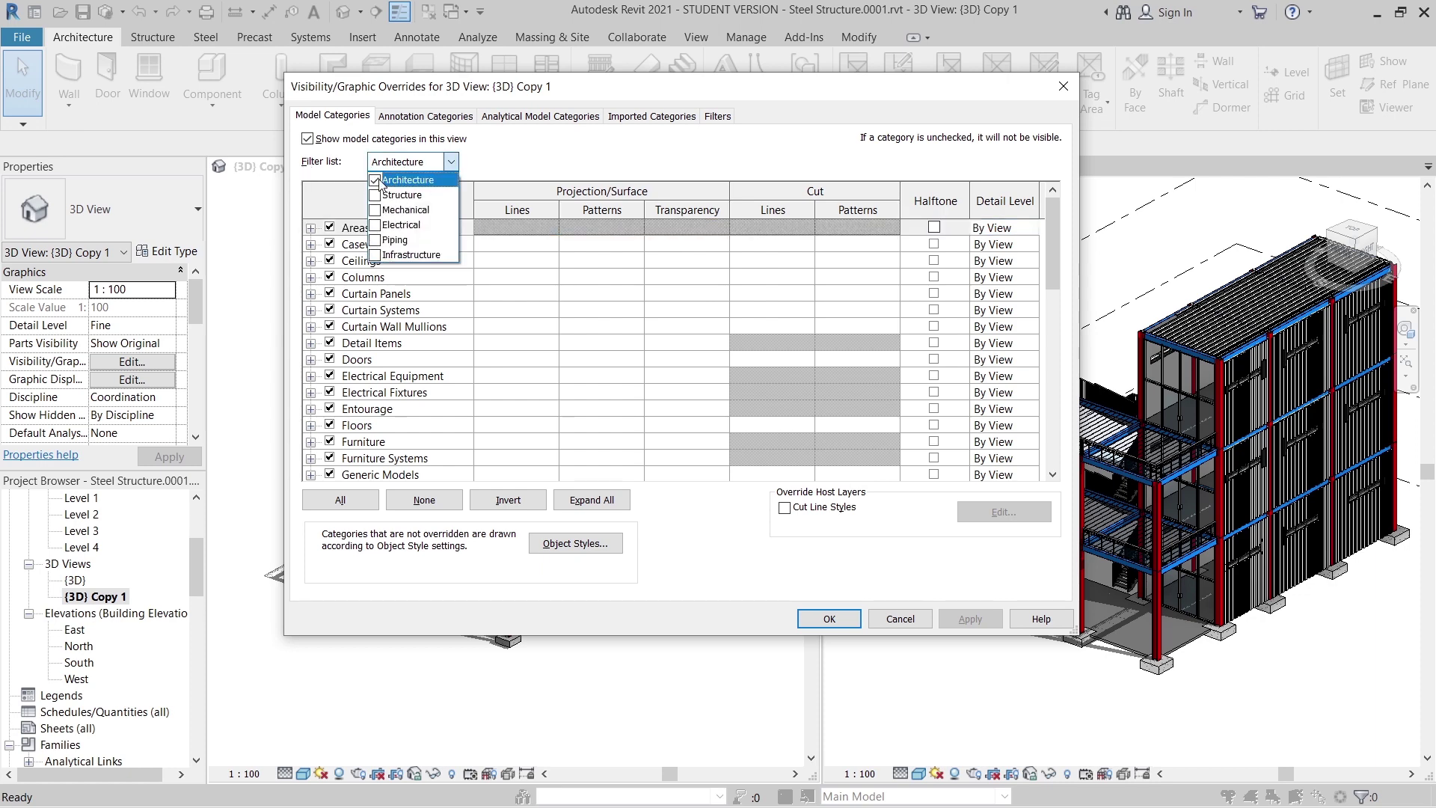
click(375, 180)
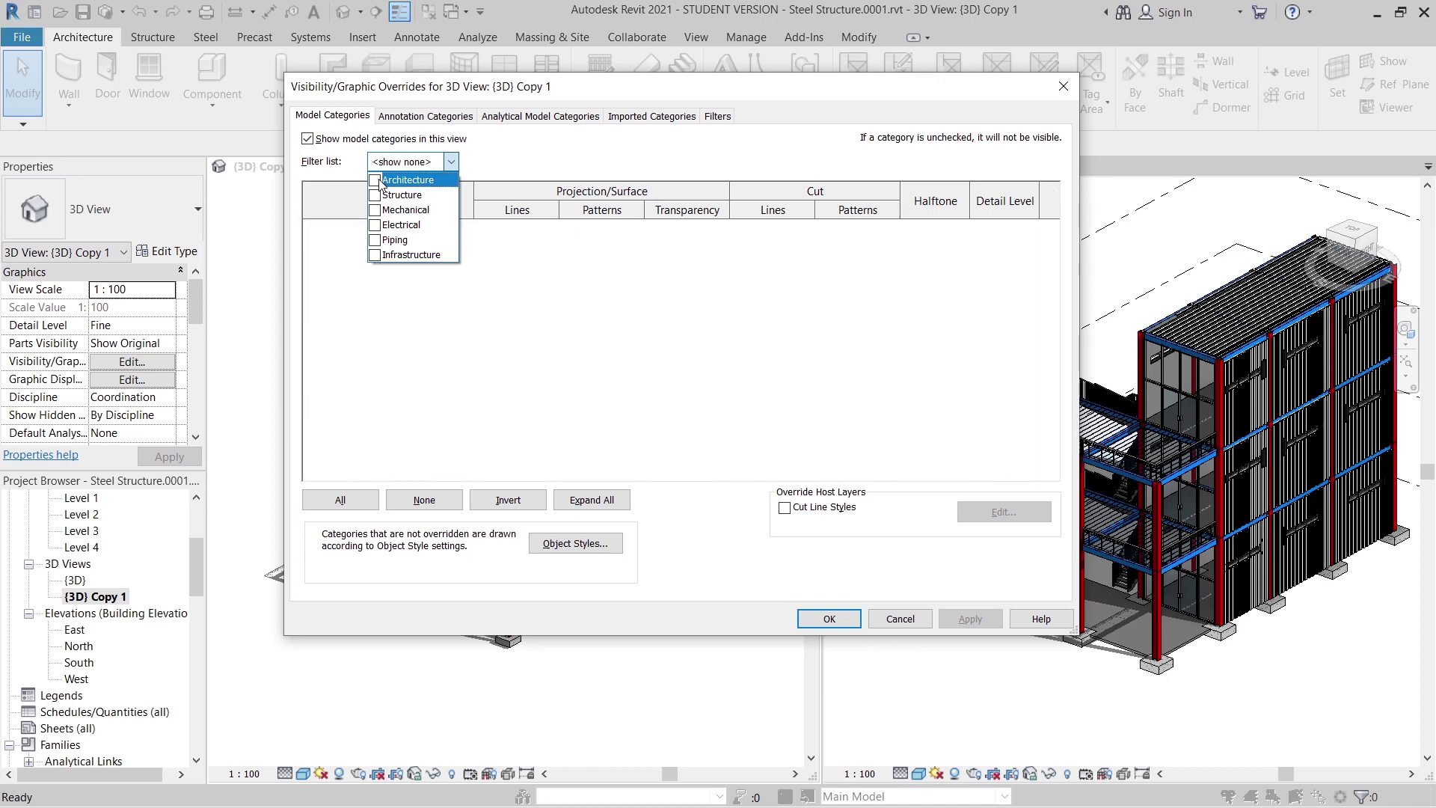
click(375, 180)
click(338, 500)
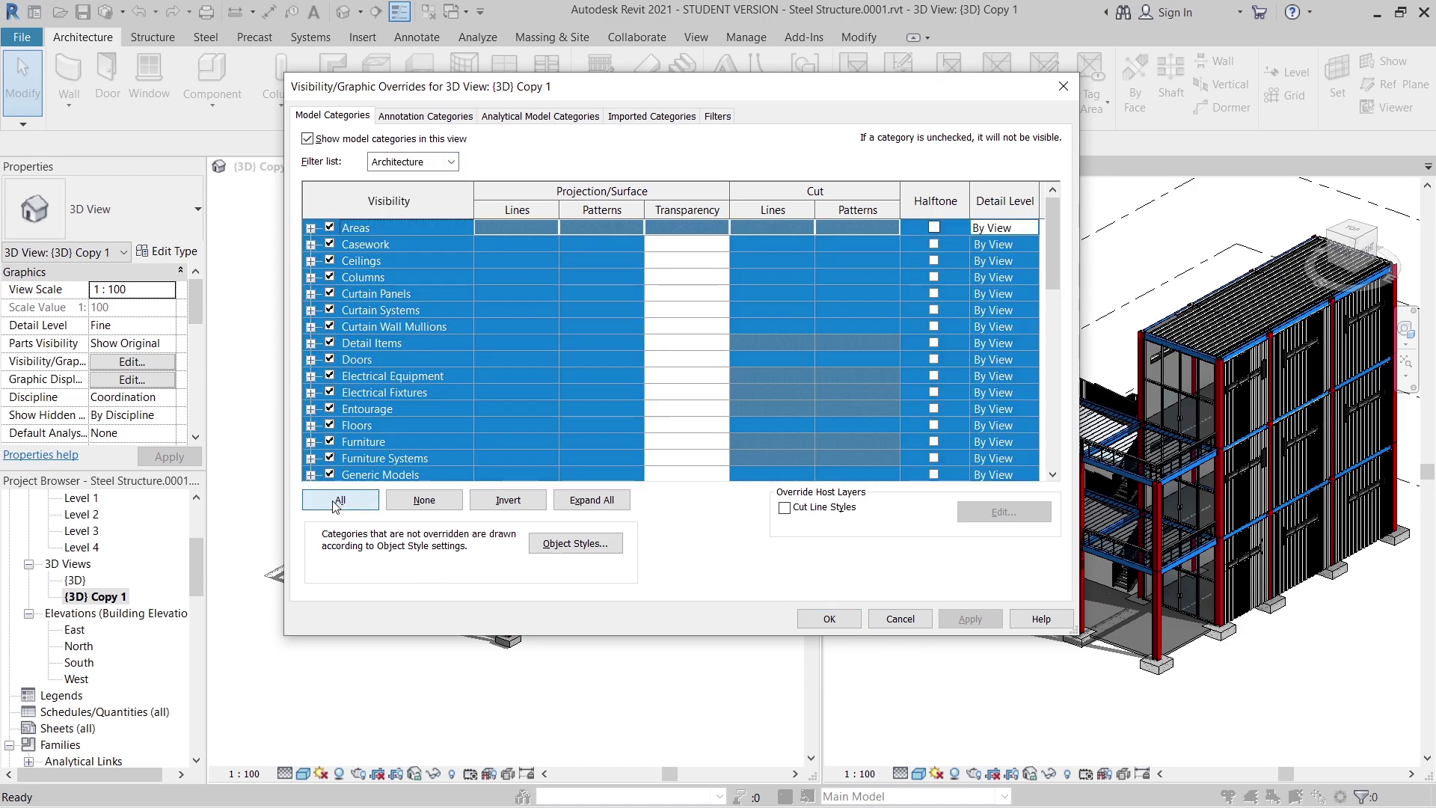
click(330, 427)
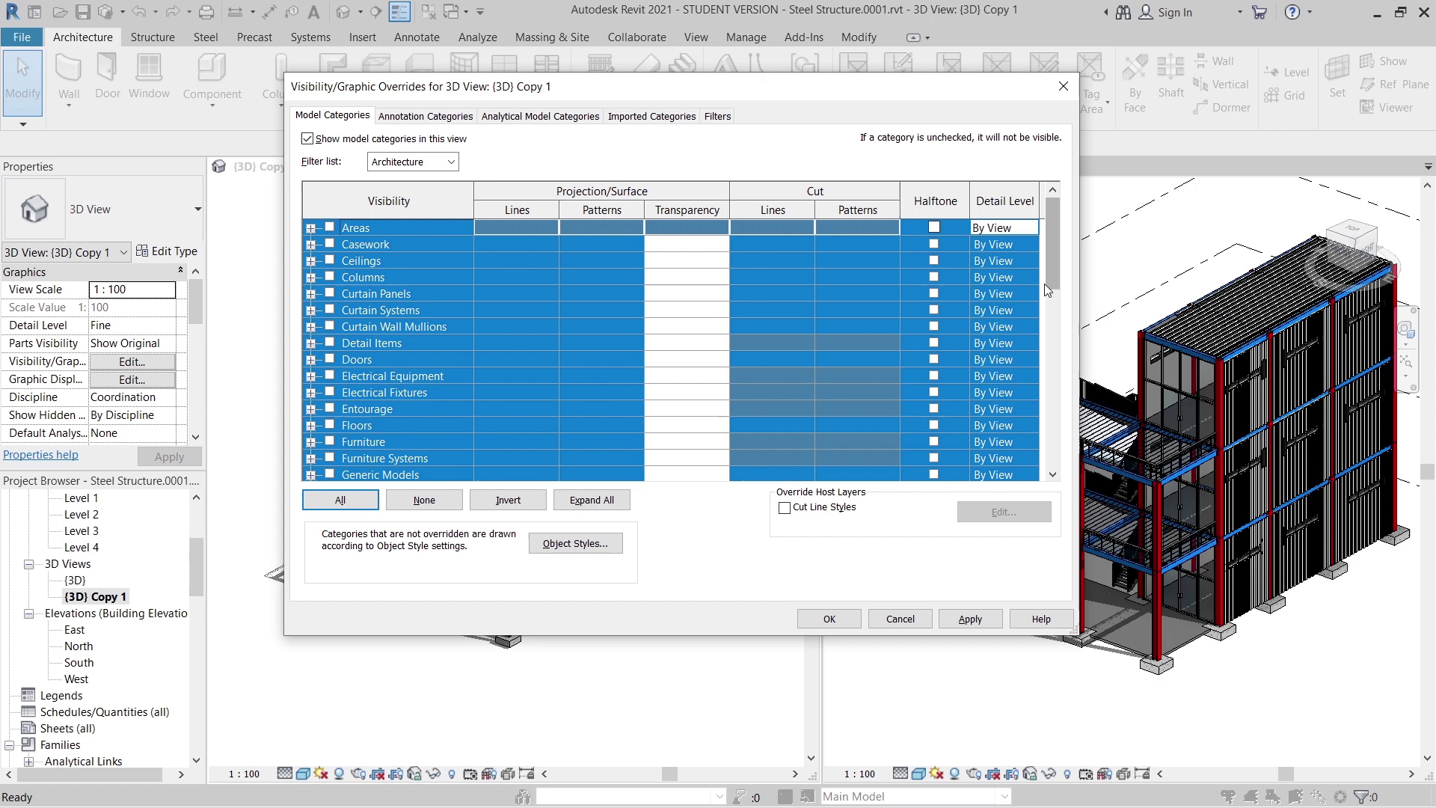
drag(1050, 241, 1070, 465)
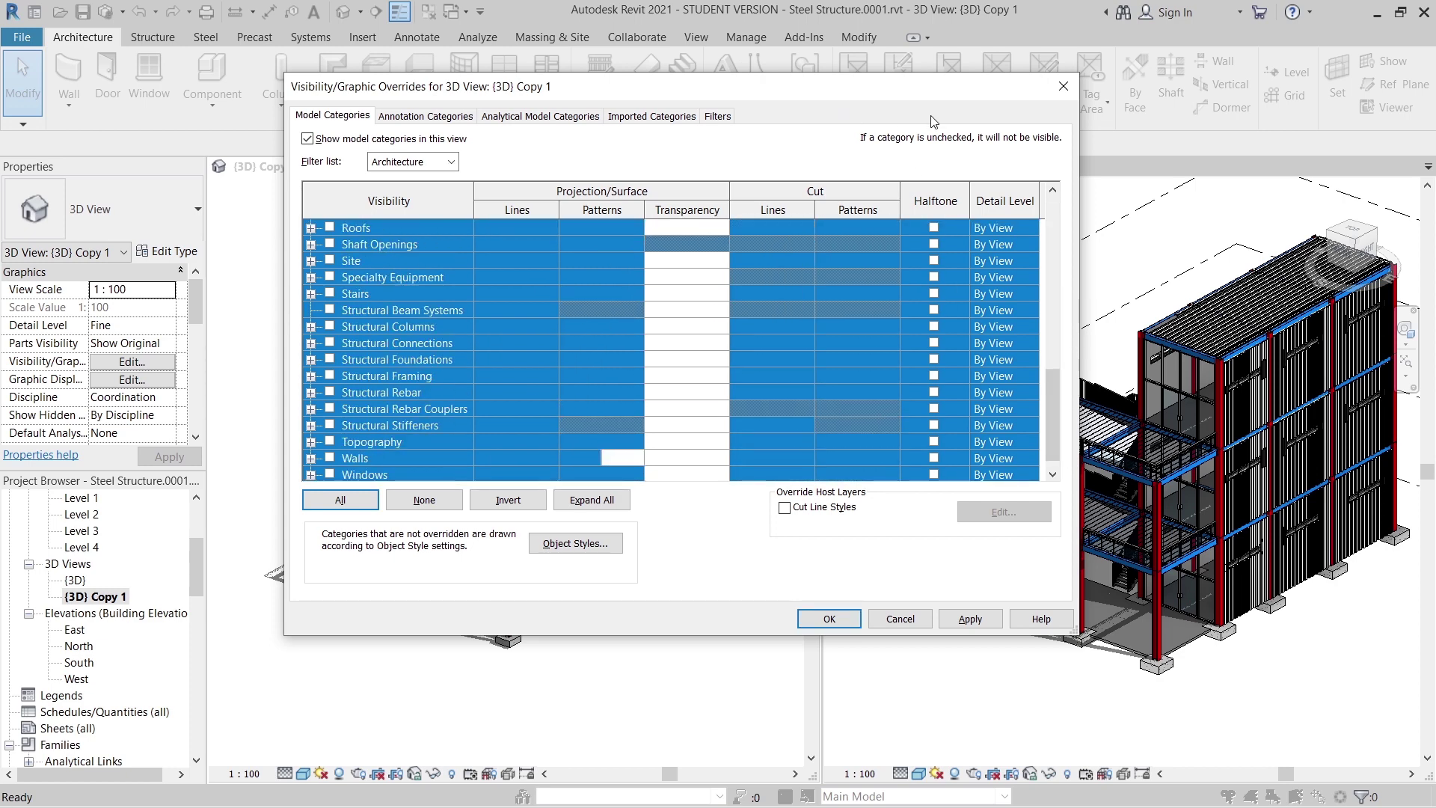
drag(876, 88, 1097, 89)
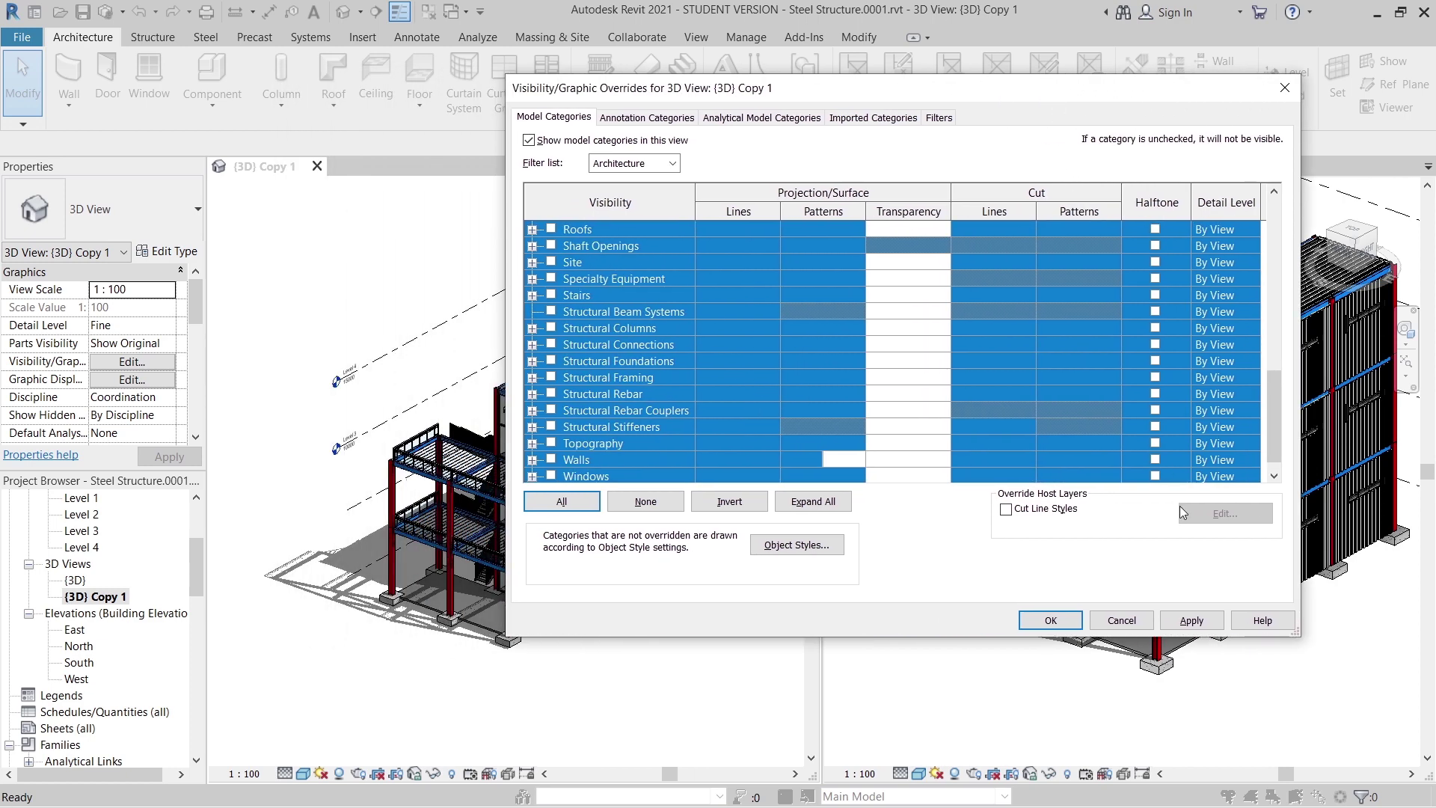
click(1192, 620)
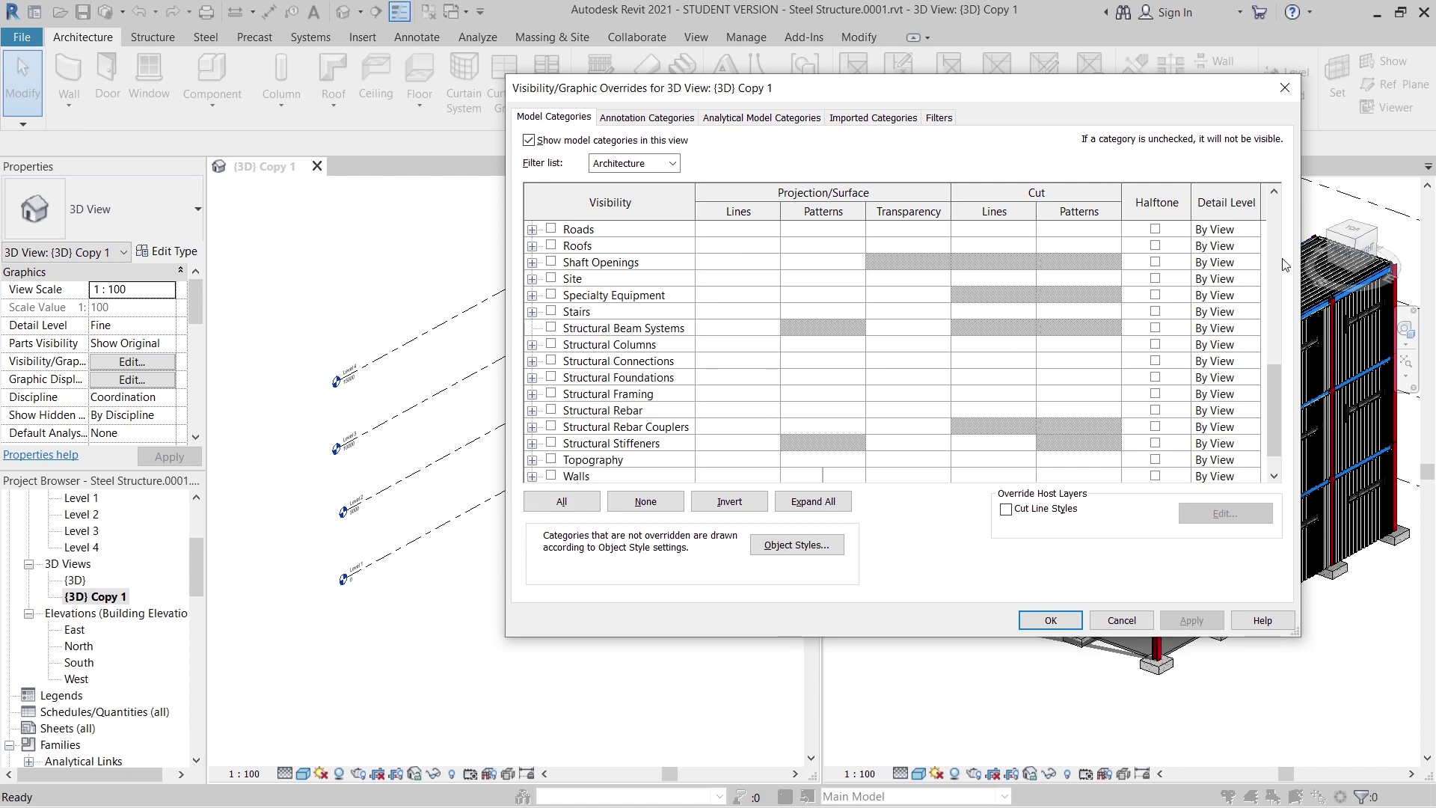
scroll(1279, 397, down, 2)
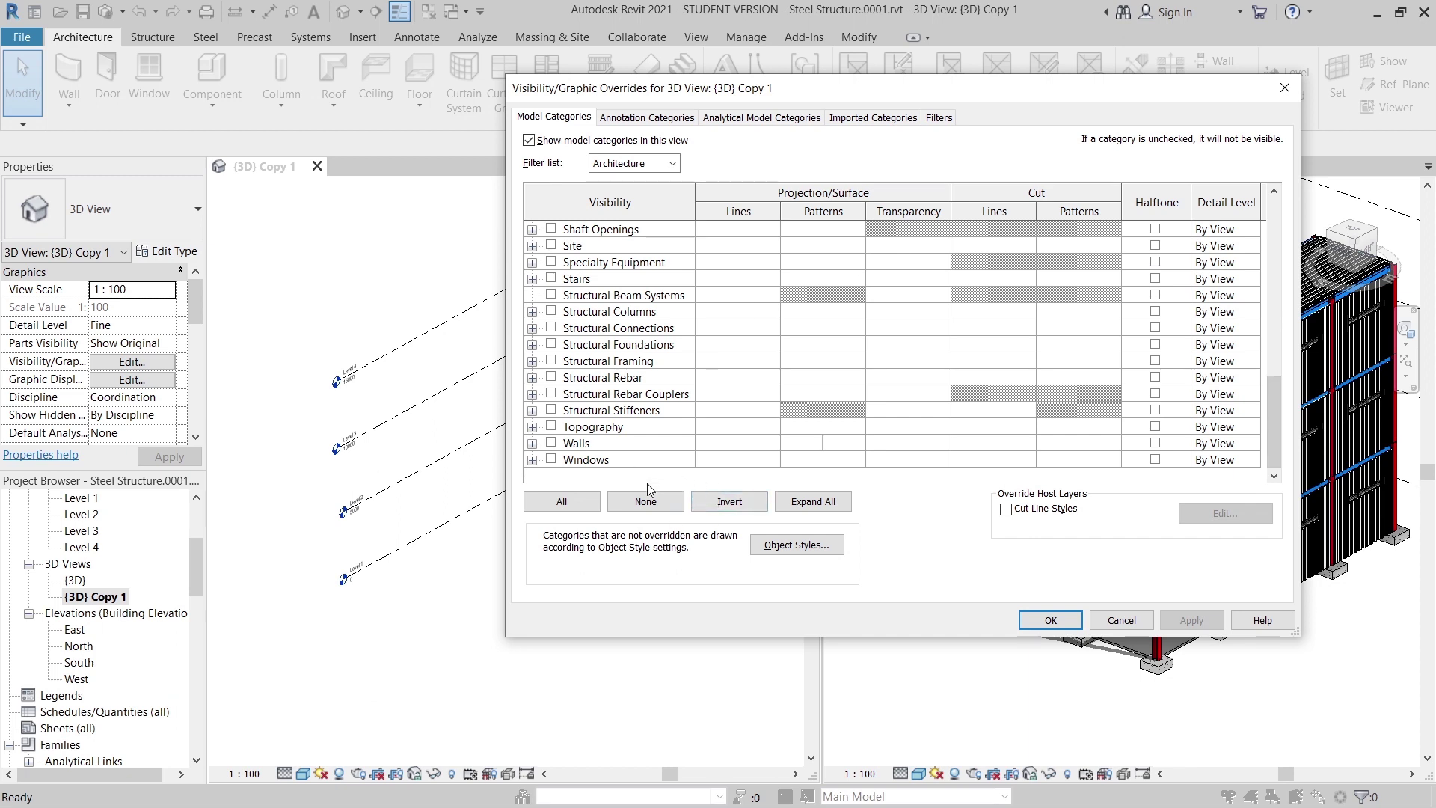
- Check the structural categories, Stairs and Shaft Openings, then apply and close the dialog
click(551, 410)
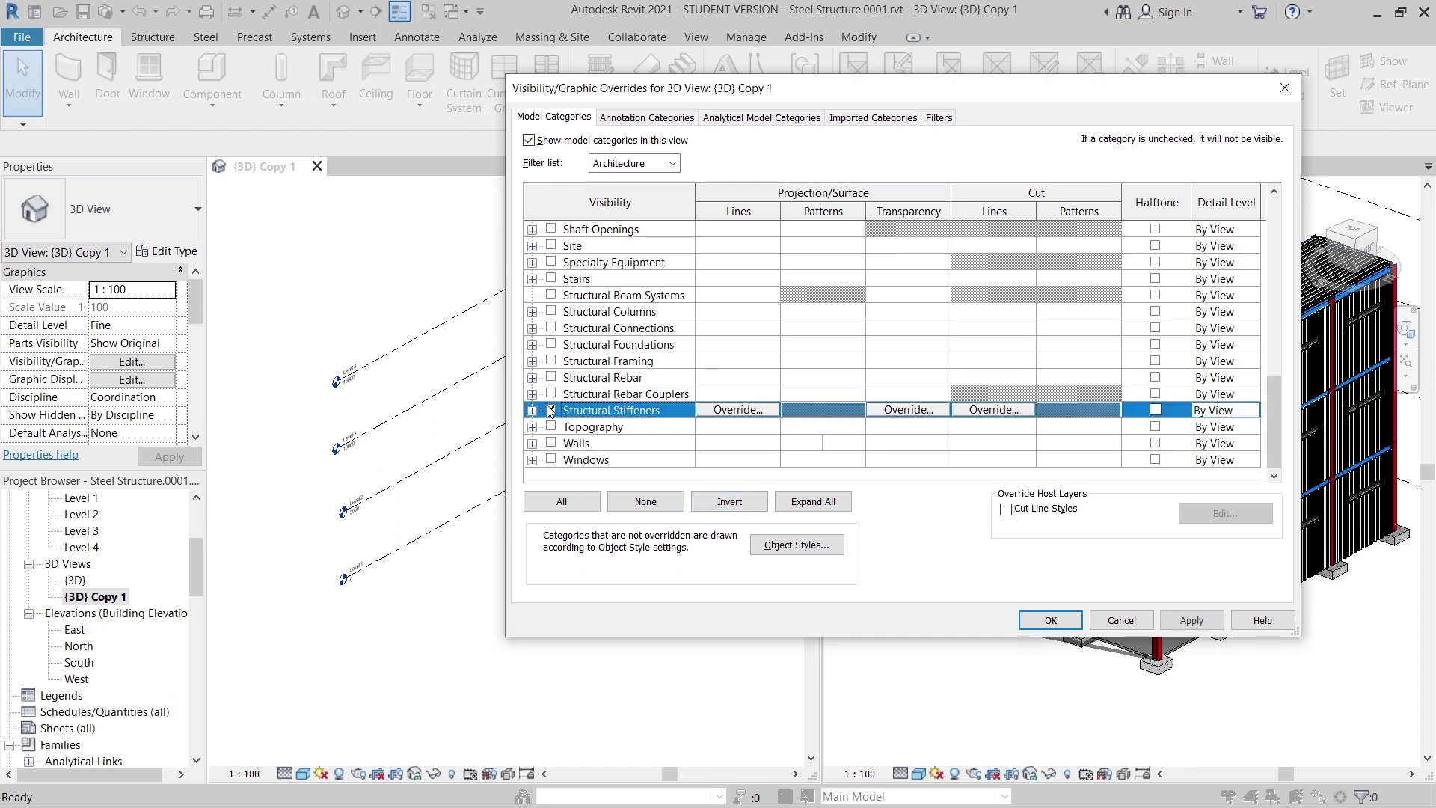
click(551, 394)
click(552, 361)
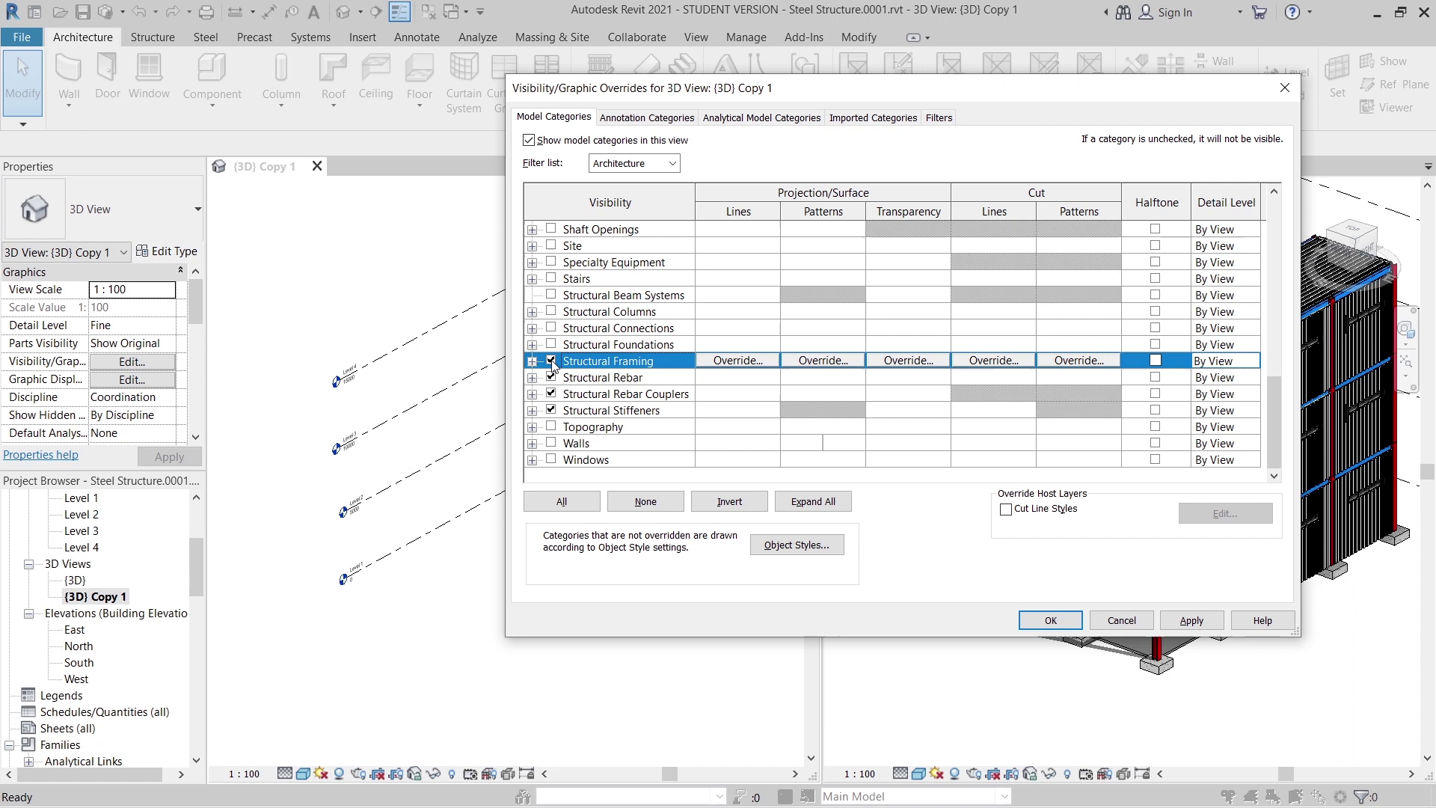
click(551, 344)
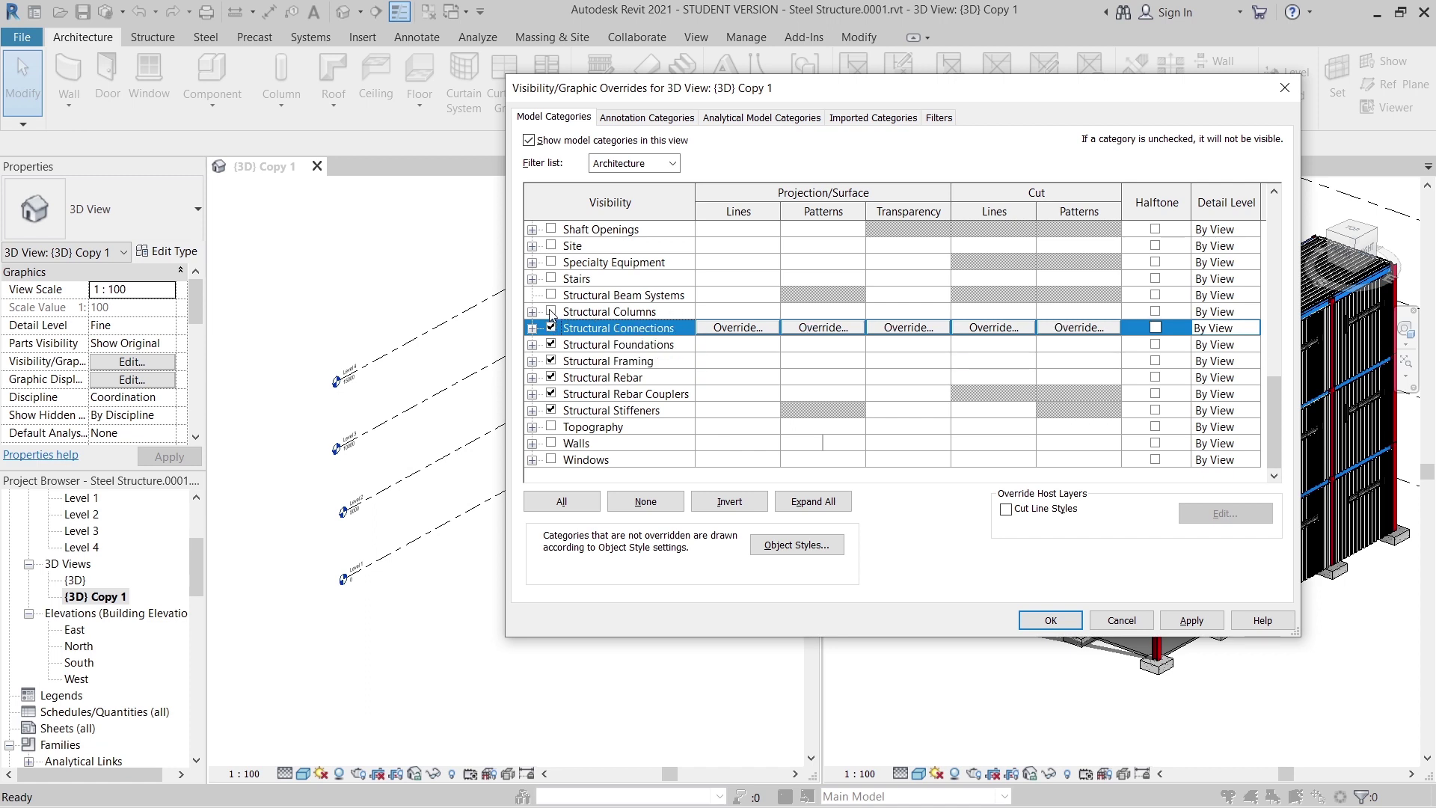
click(551, 312)
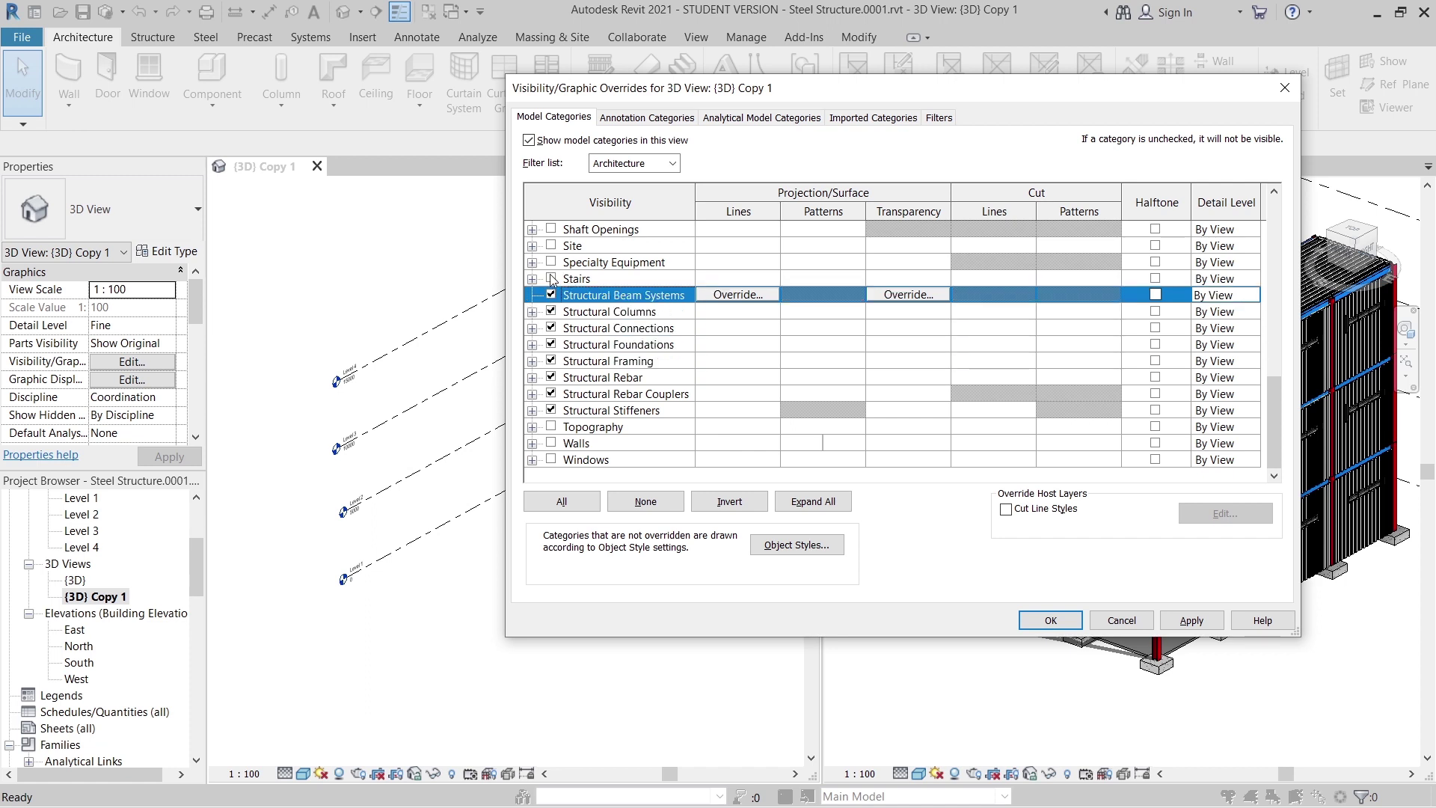
click(551, 278)
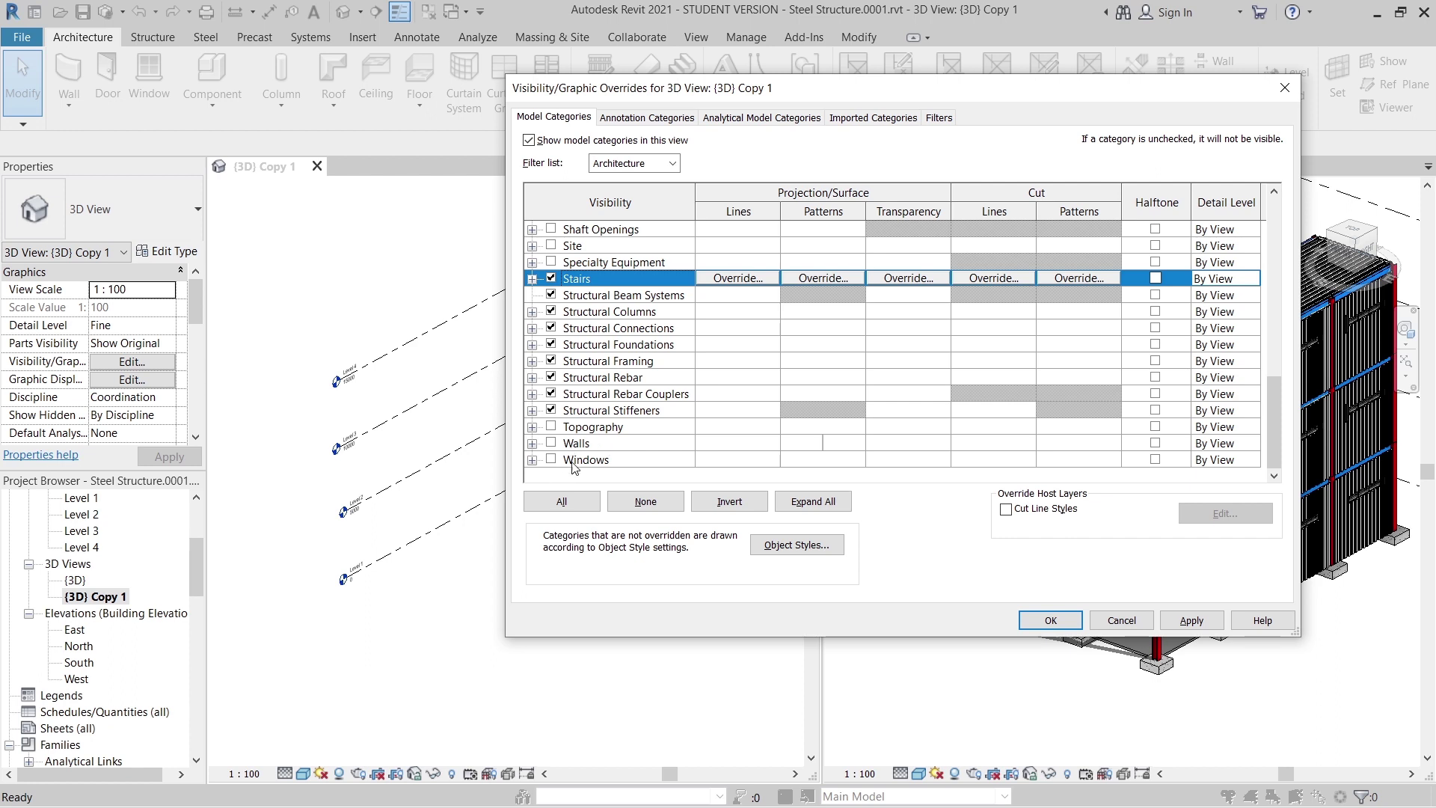
click(552, 230)
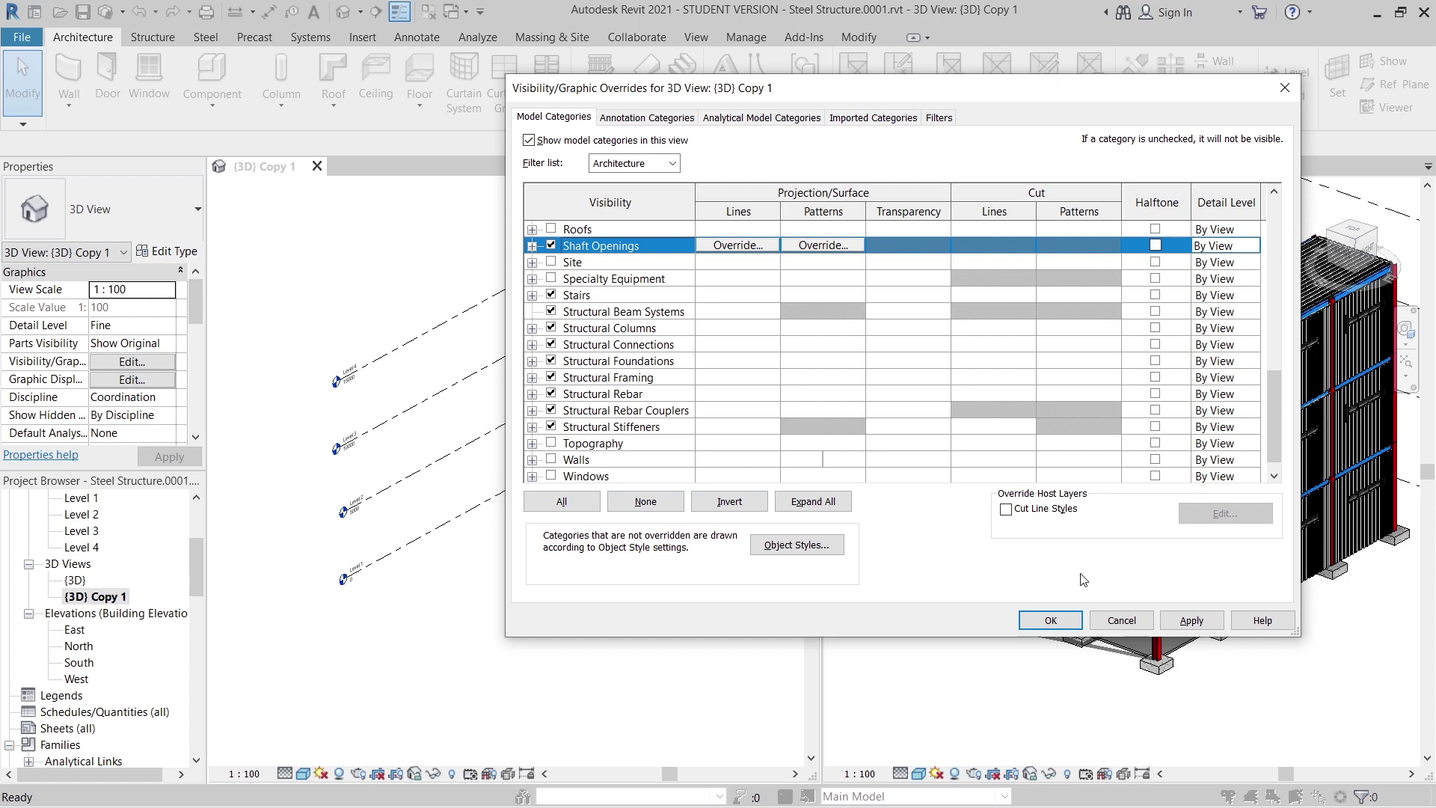
click(1191, 621)
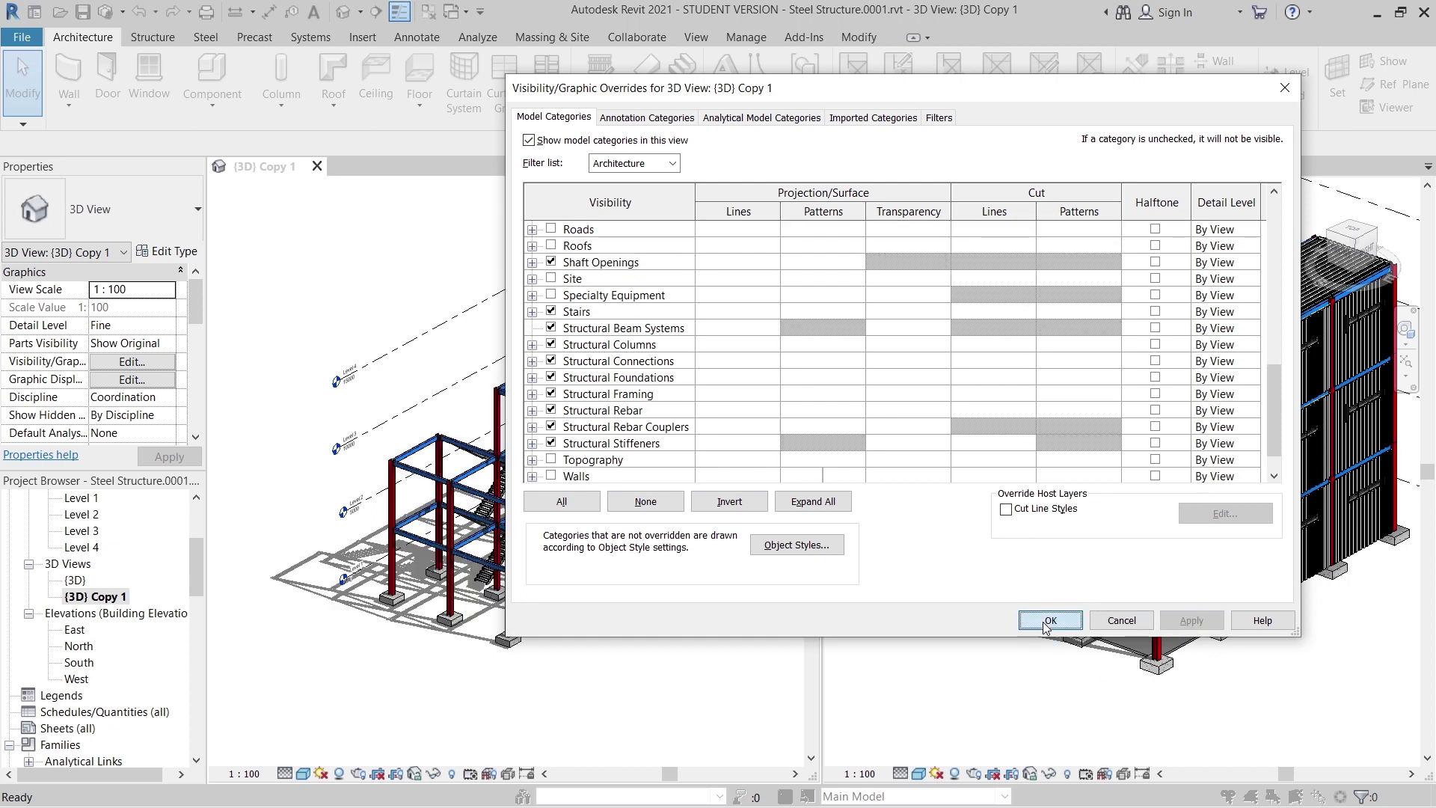
click(1050, 620)
mouse_move(564, 695)
middle_down()
mouse_move(538, 689)
mouse_move(647, 607)
middle_up()
scroll(539, 673, up, 4)
scroll(648, 607, down, 3)
click(975, 698)
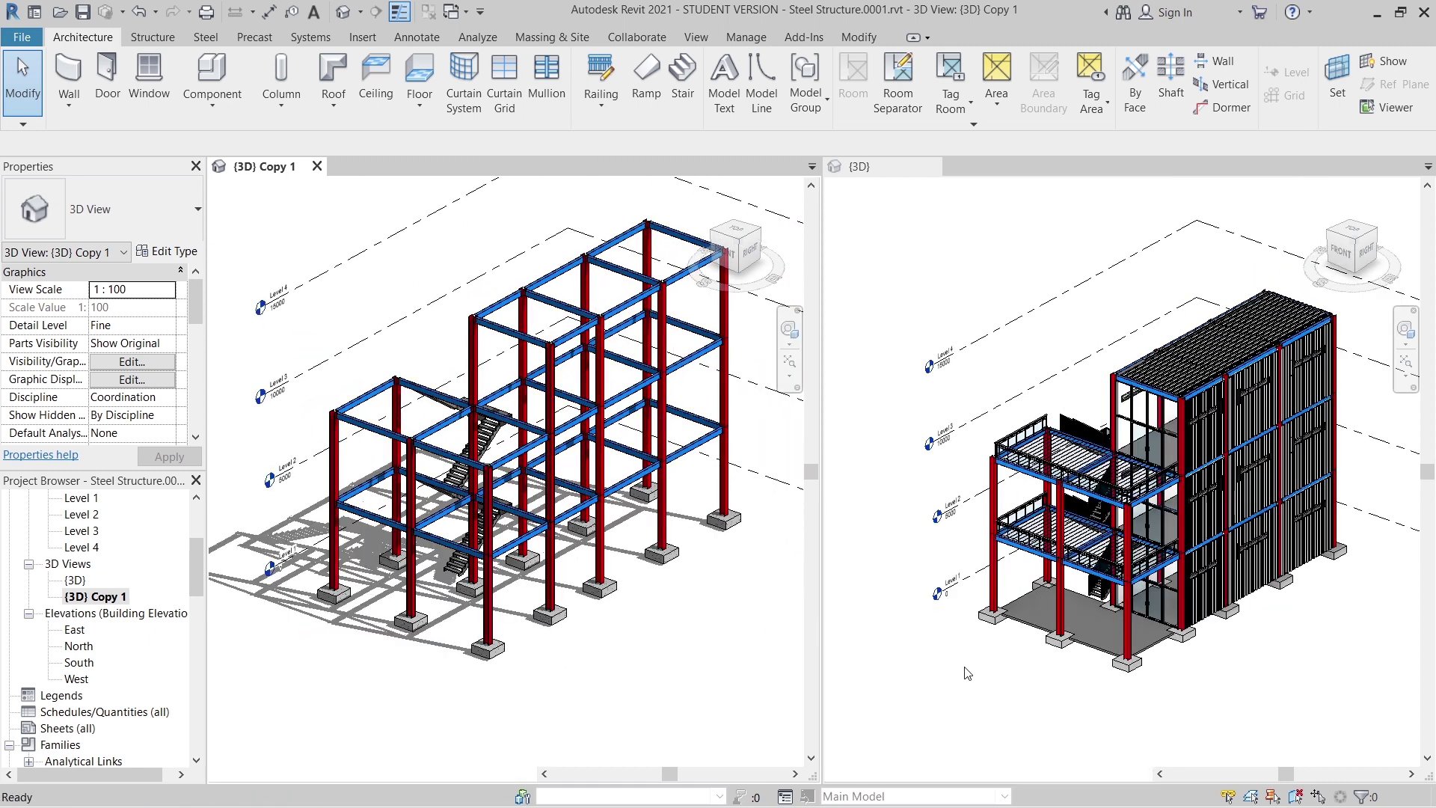
middle_drag(975, 699, 957, 684)
scroll(957, 683, up, 1)
click(292, 253)
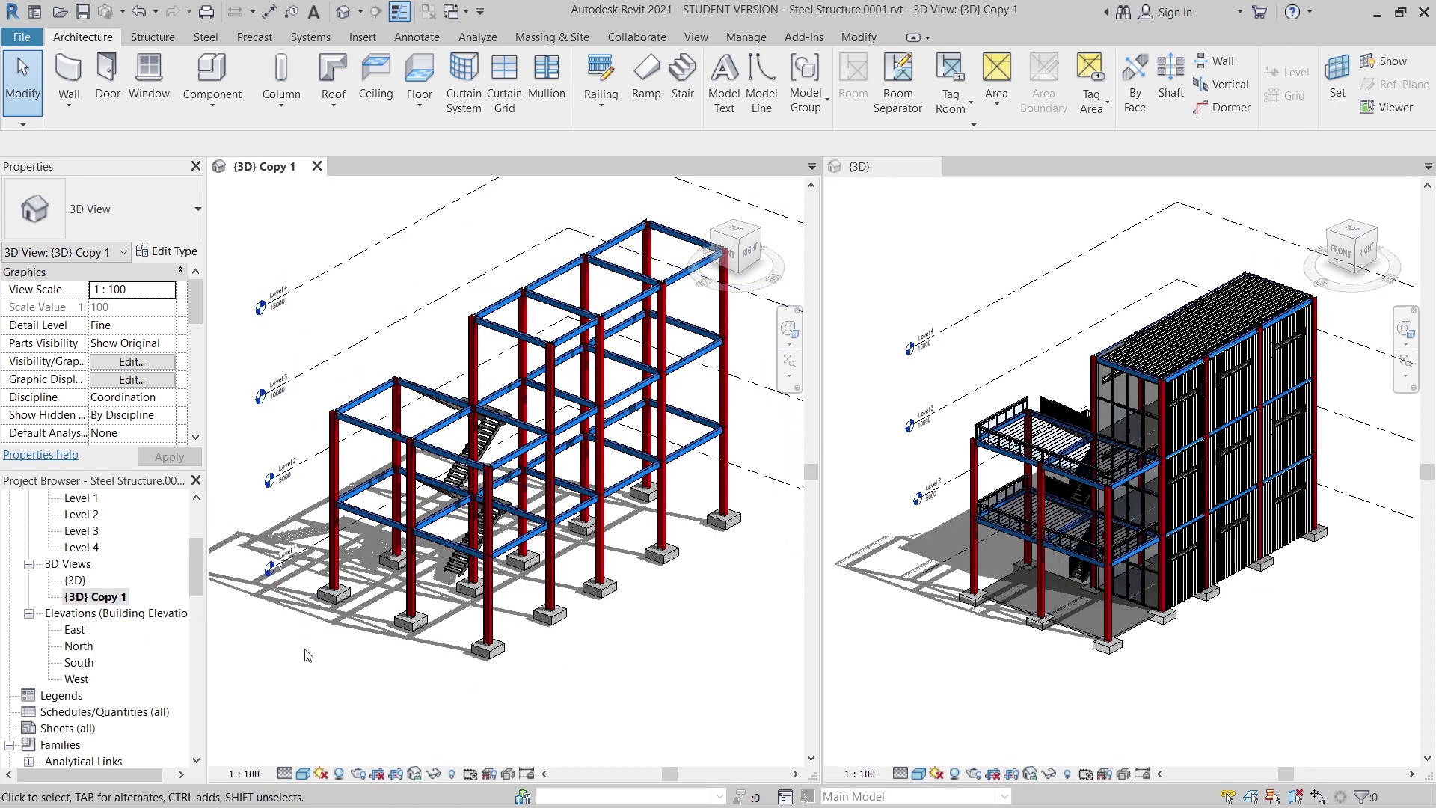
- Uncheck Levels under Annotation Categories in {3D} Copy 1's VG dialog and apply
key(v)
key(g)
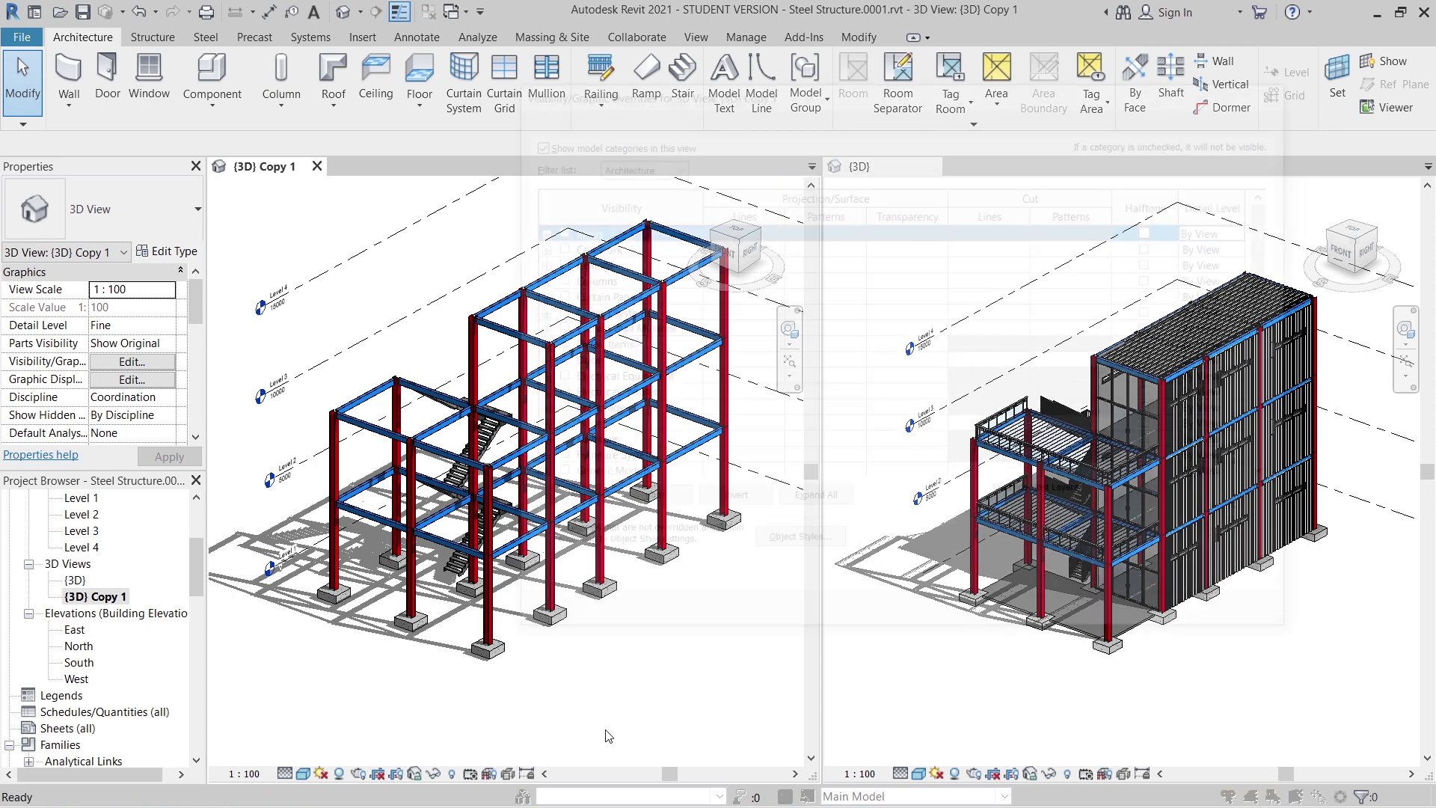
drag(737, 88, 643, 76)
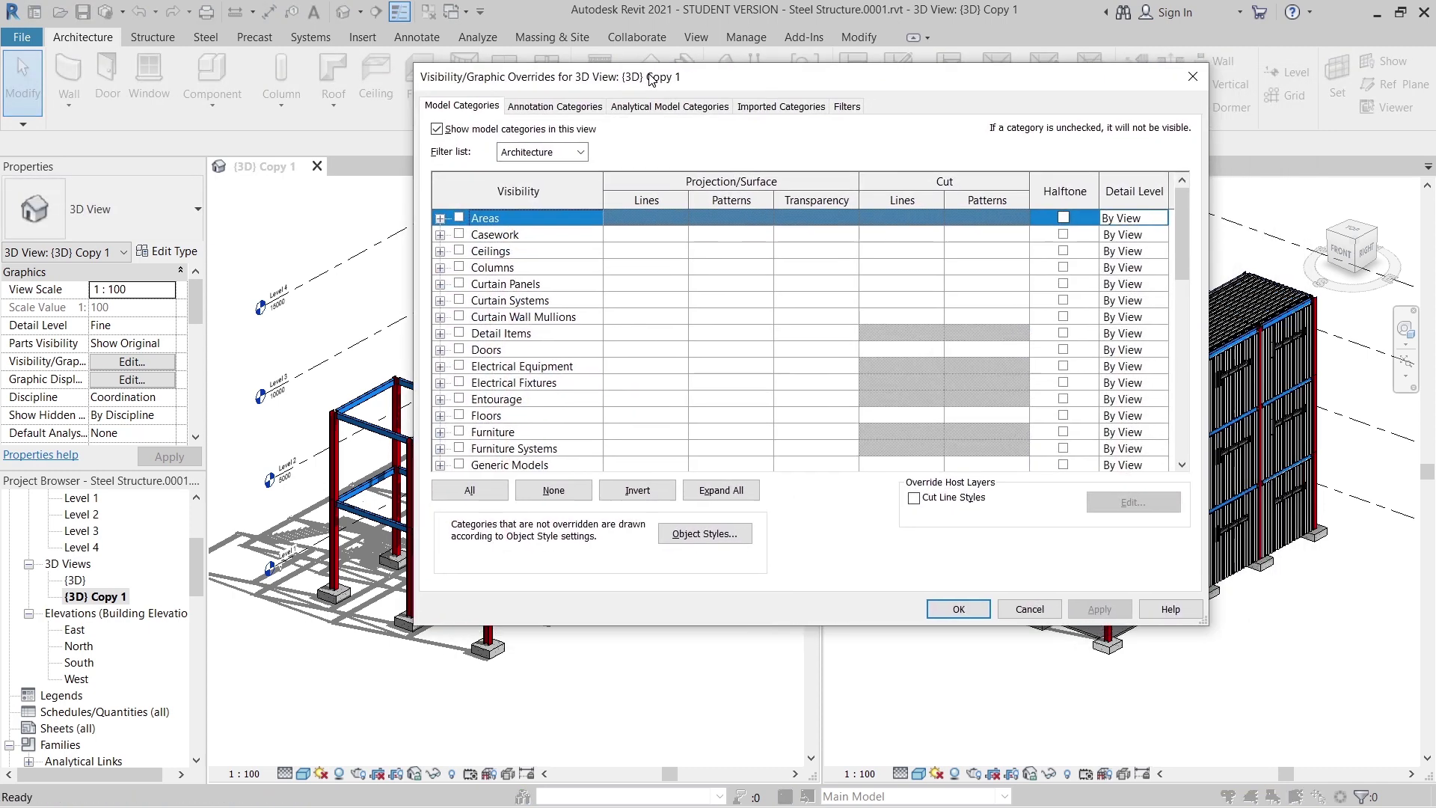
click(554, 106)
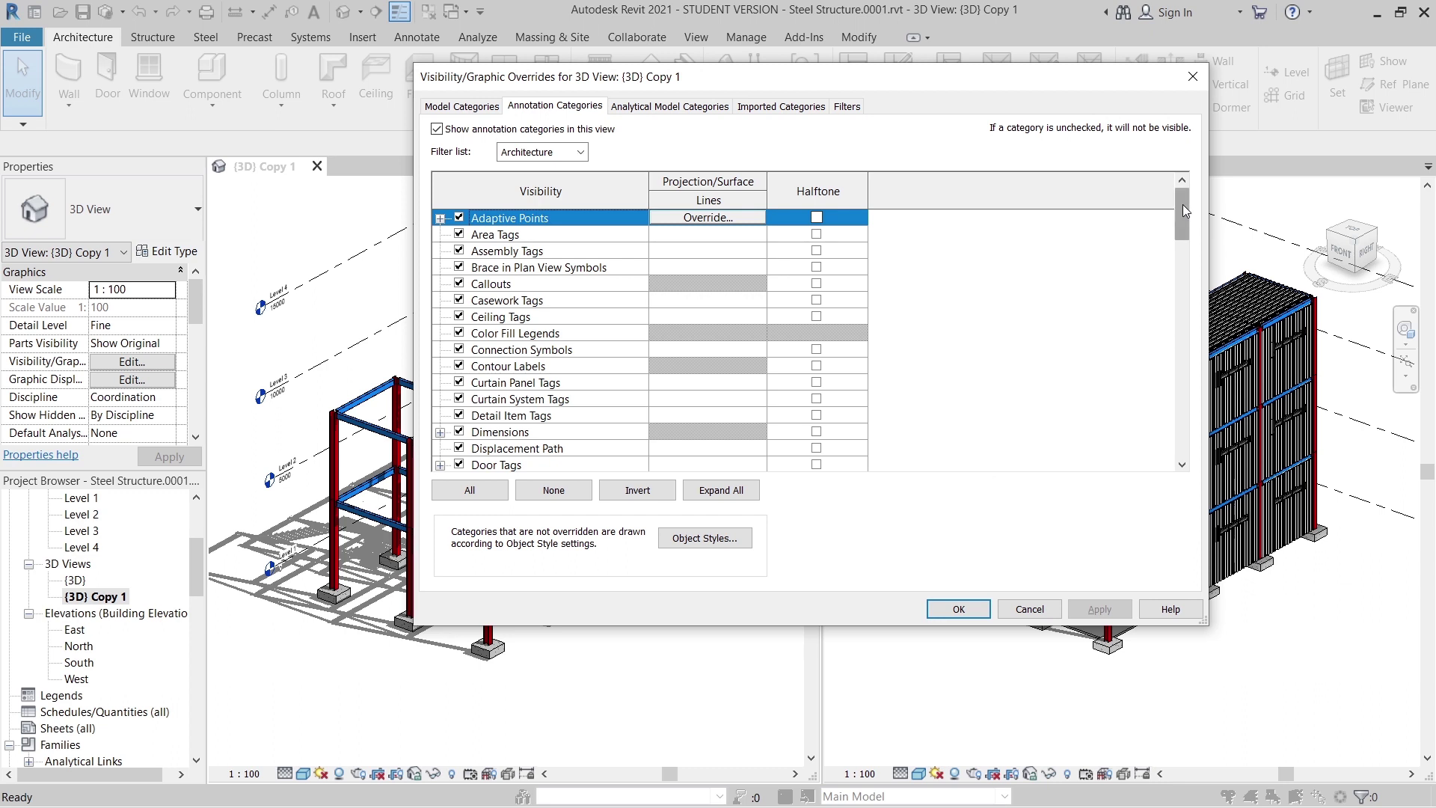
mouse_move(1182, 205)
mouse_down()
mouse_move(1185, 317)
mouse_move(1182, 292)
mouse_up()
click(458, 268)
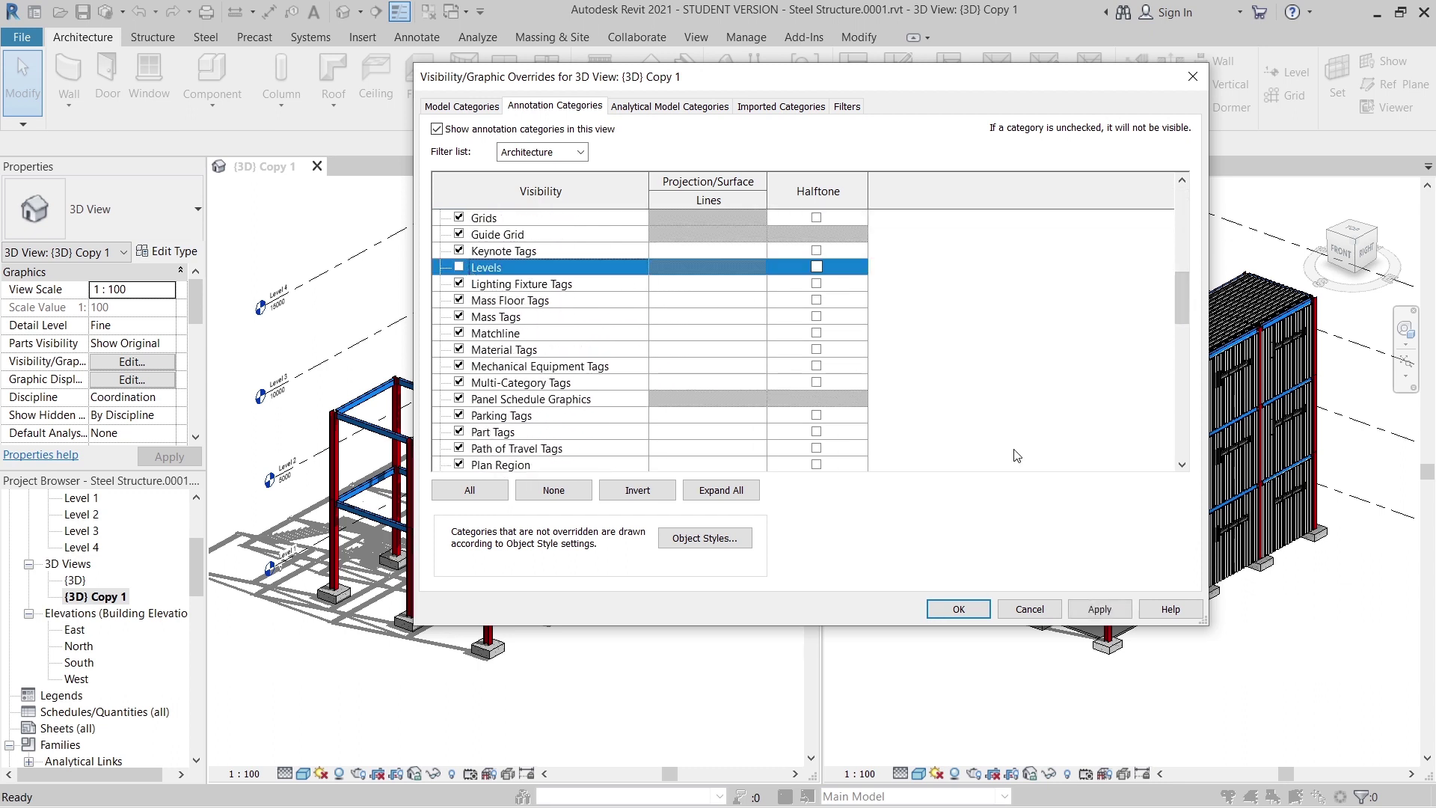
click(1097, 609)
- Close the visibility dialog with OK and activate the original {3D} view tile
click(958, 610)
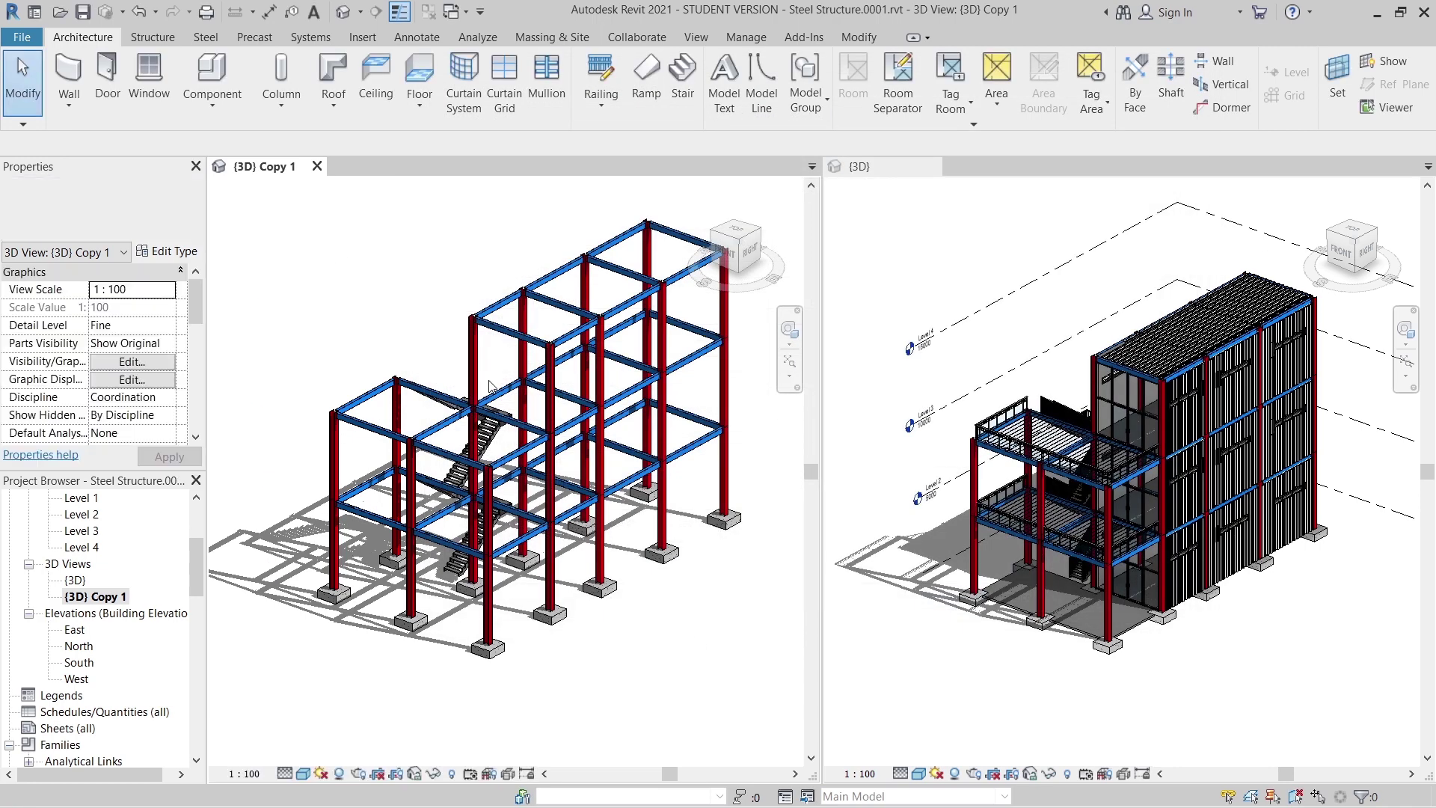
click(1049, 724)
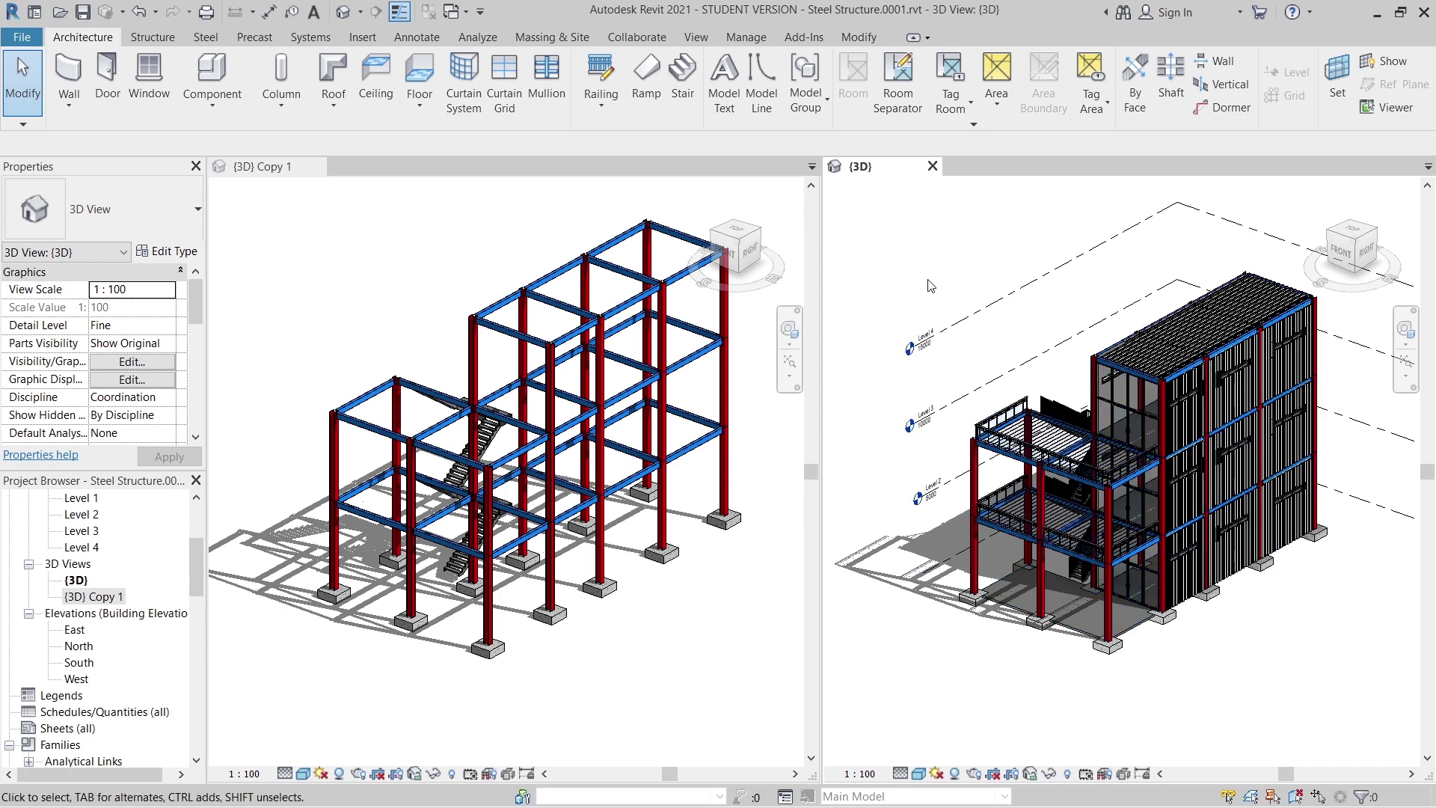
- Uncheck Levels under Annotation Categories for the original {3D} view, then apply and close
right_click(938, 246)
click(875, 516)
text(vg)
click(555, 105)
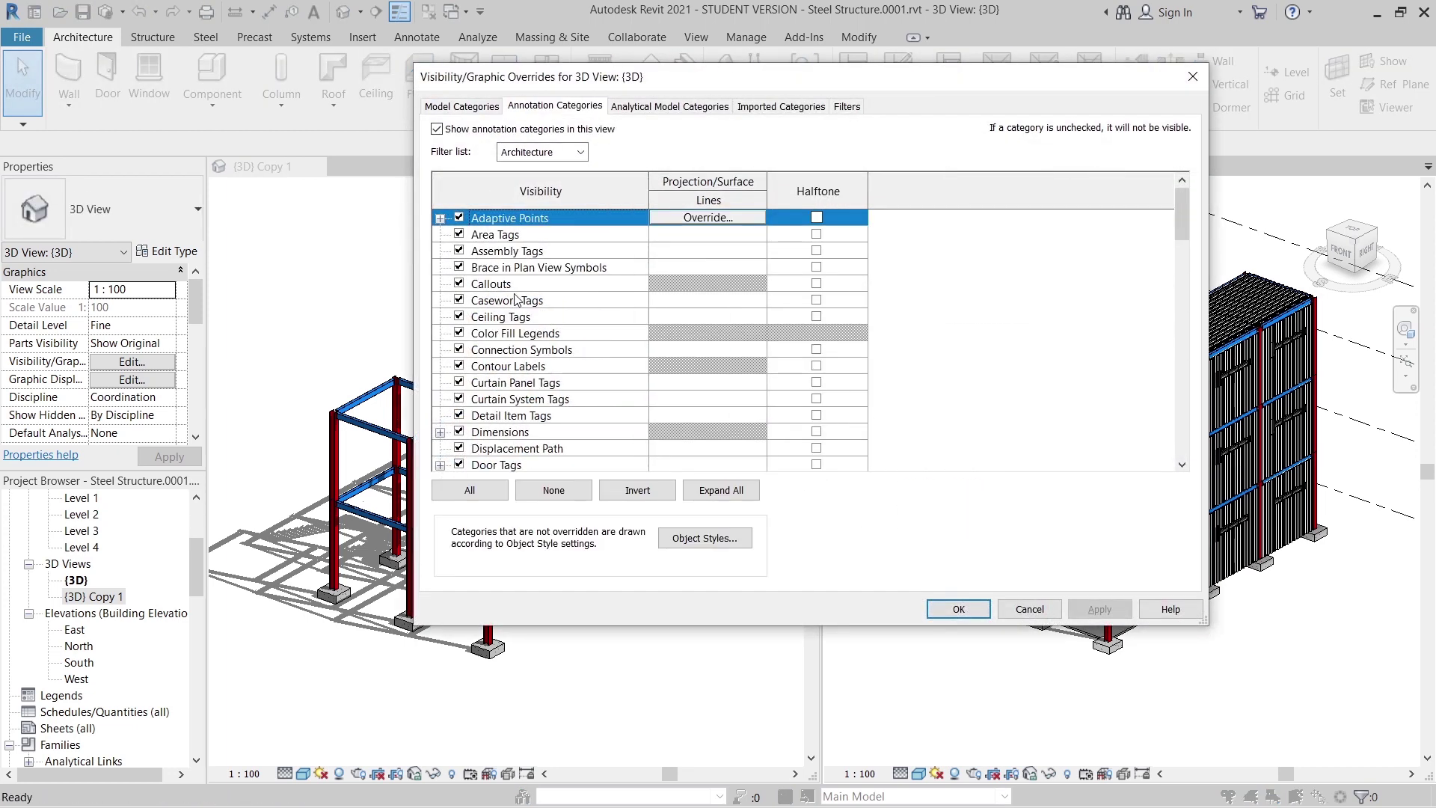
drag(1181, 196, 1178, 291)
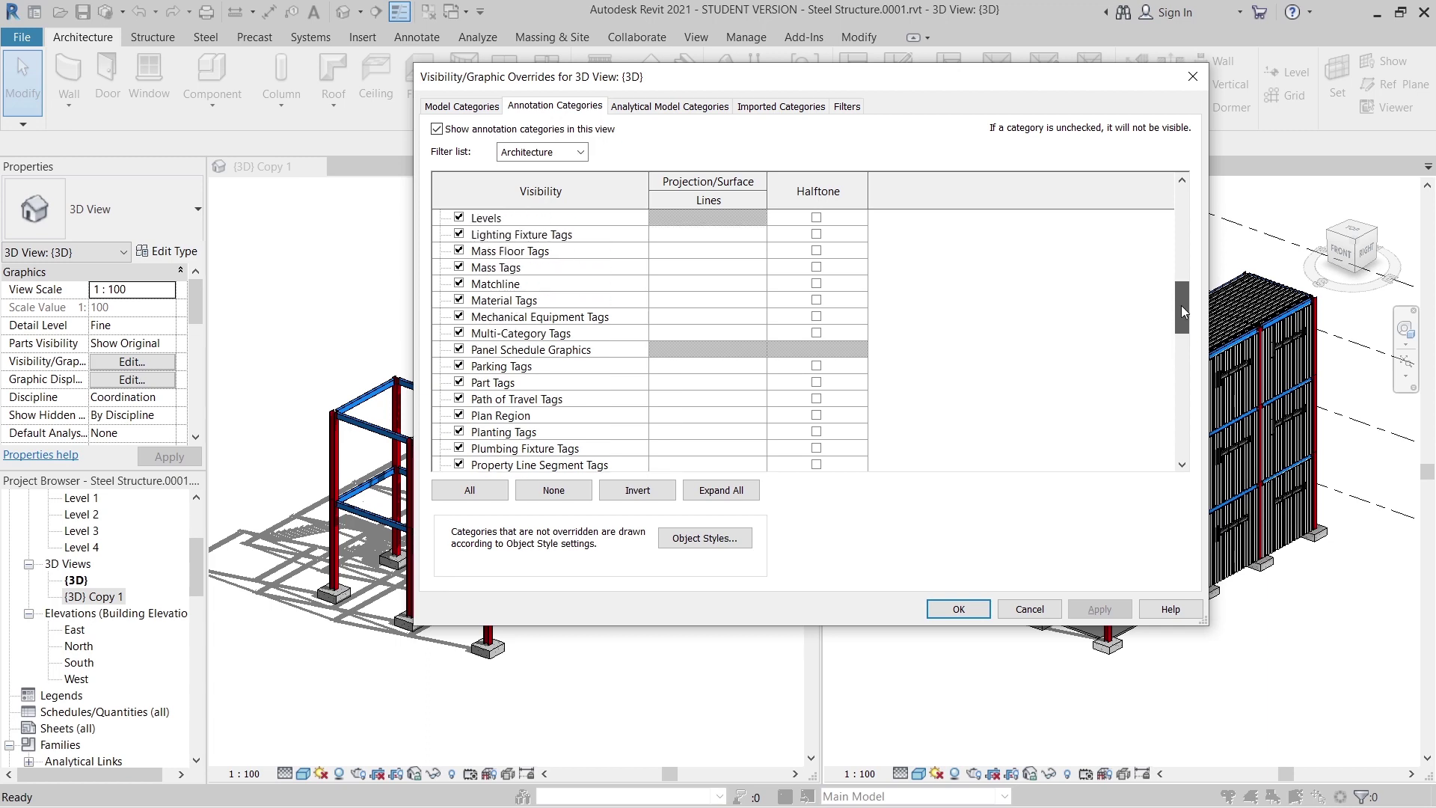
click(457, 300)
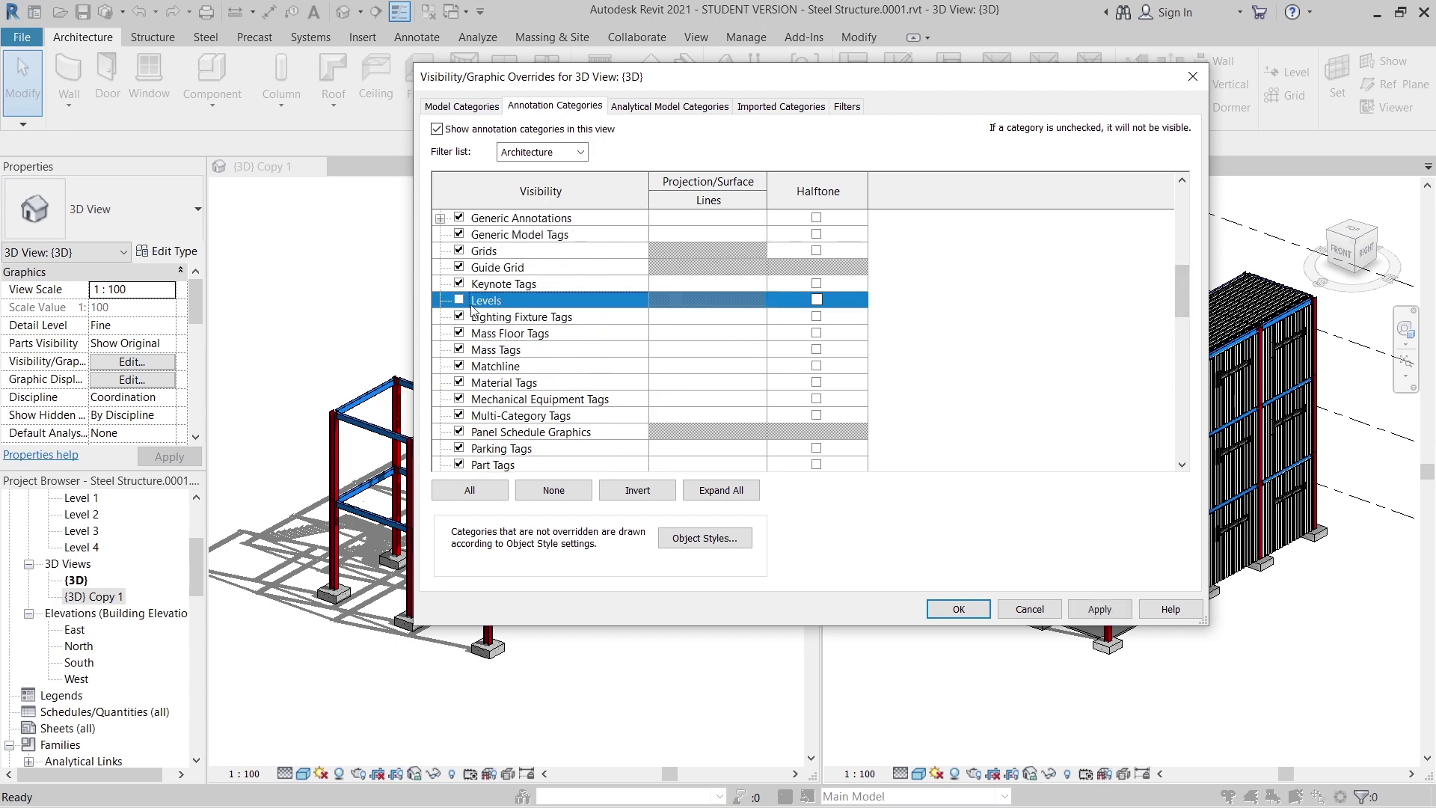
click(1099, 608)
click(959, 609)
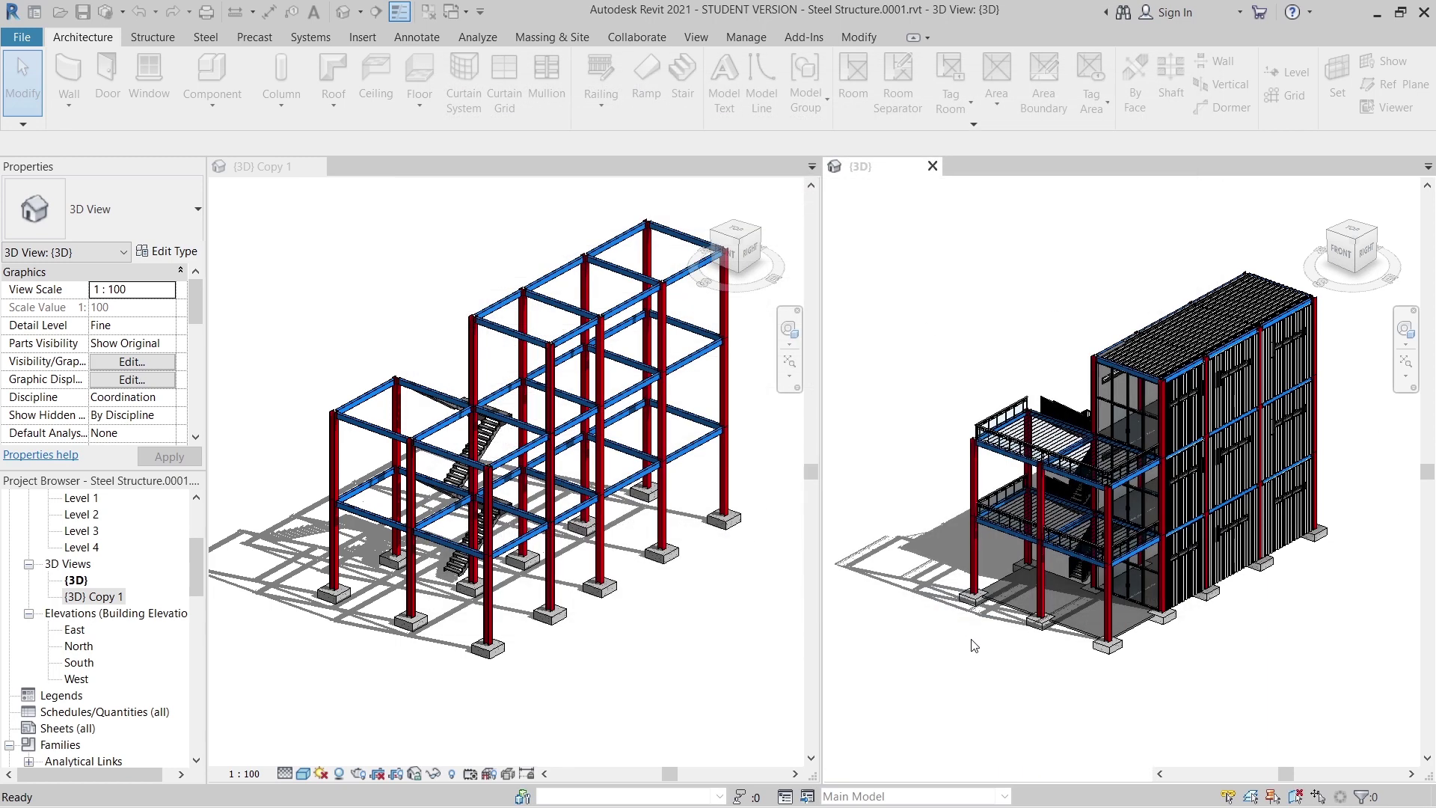